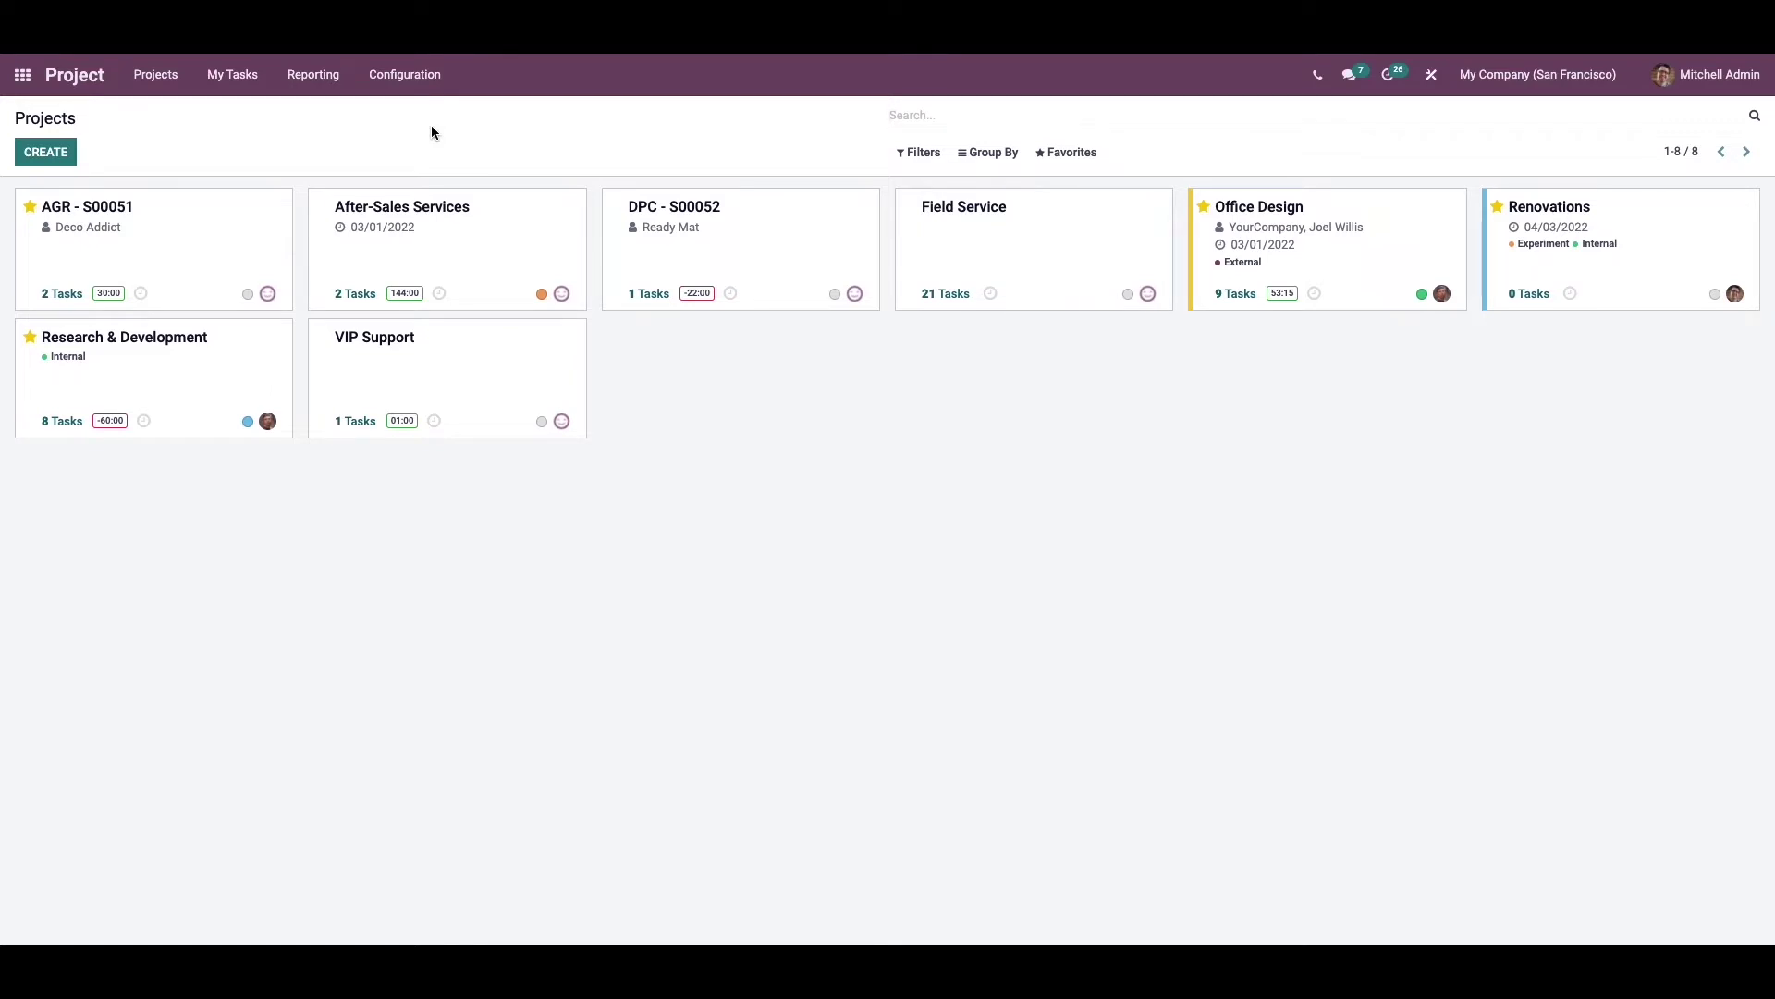
- Open a blank new project form from Configuration > Projects
left_click(418, 79)
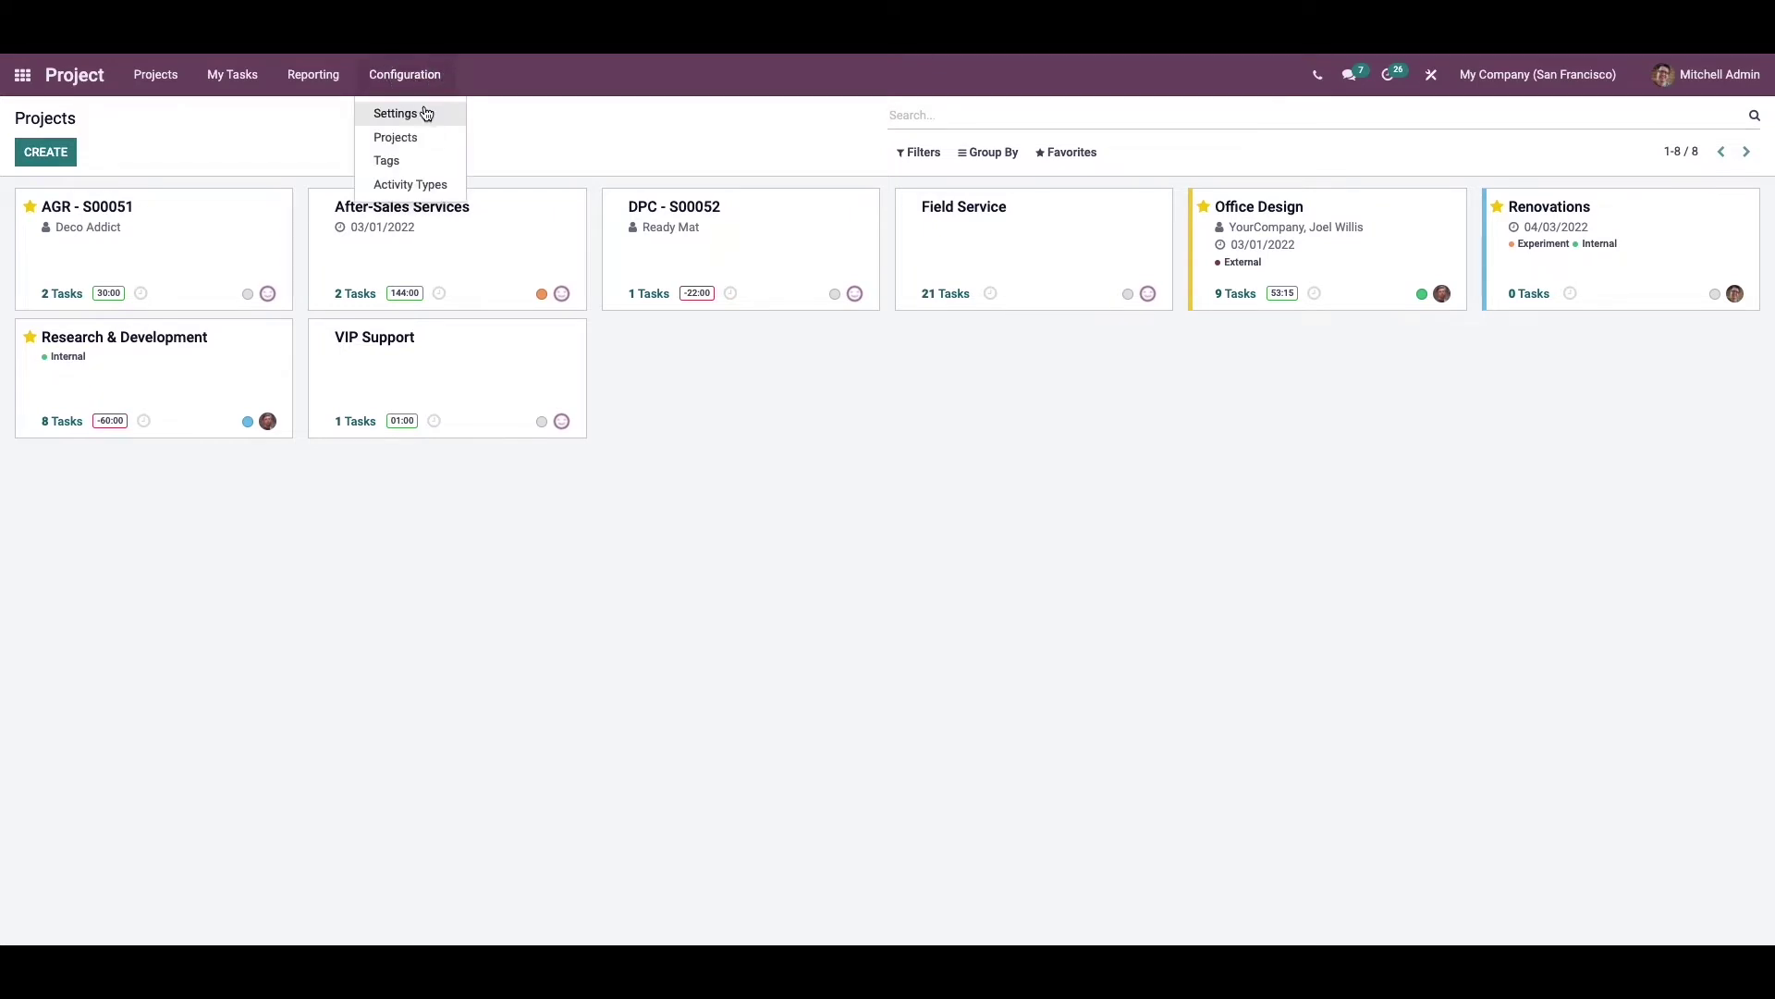
left_click(434, 137)
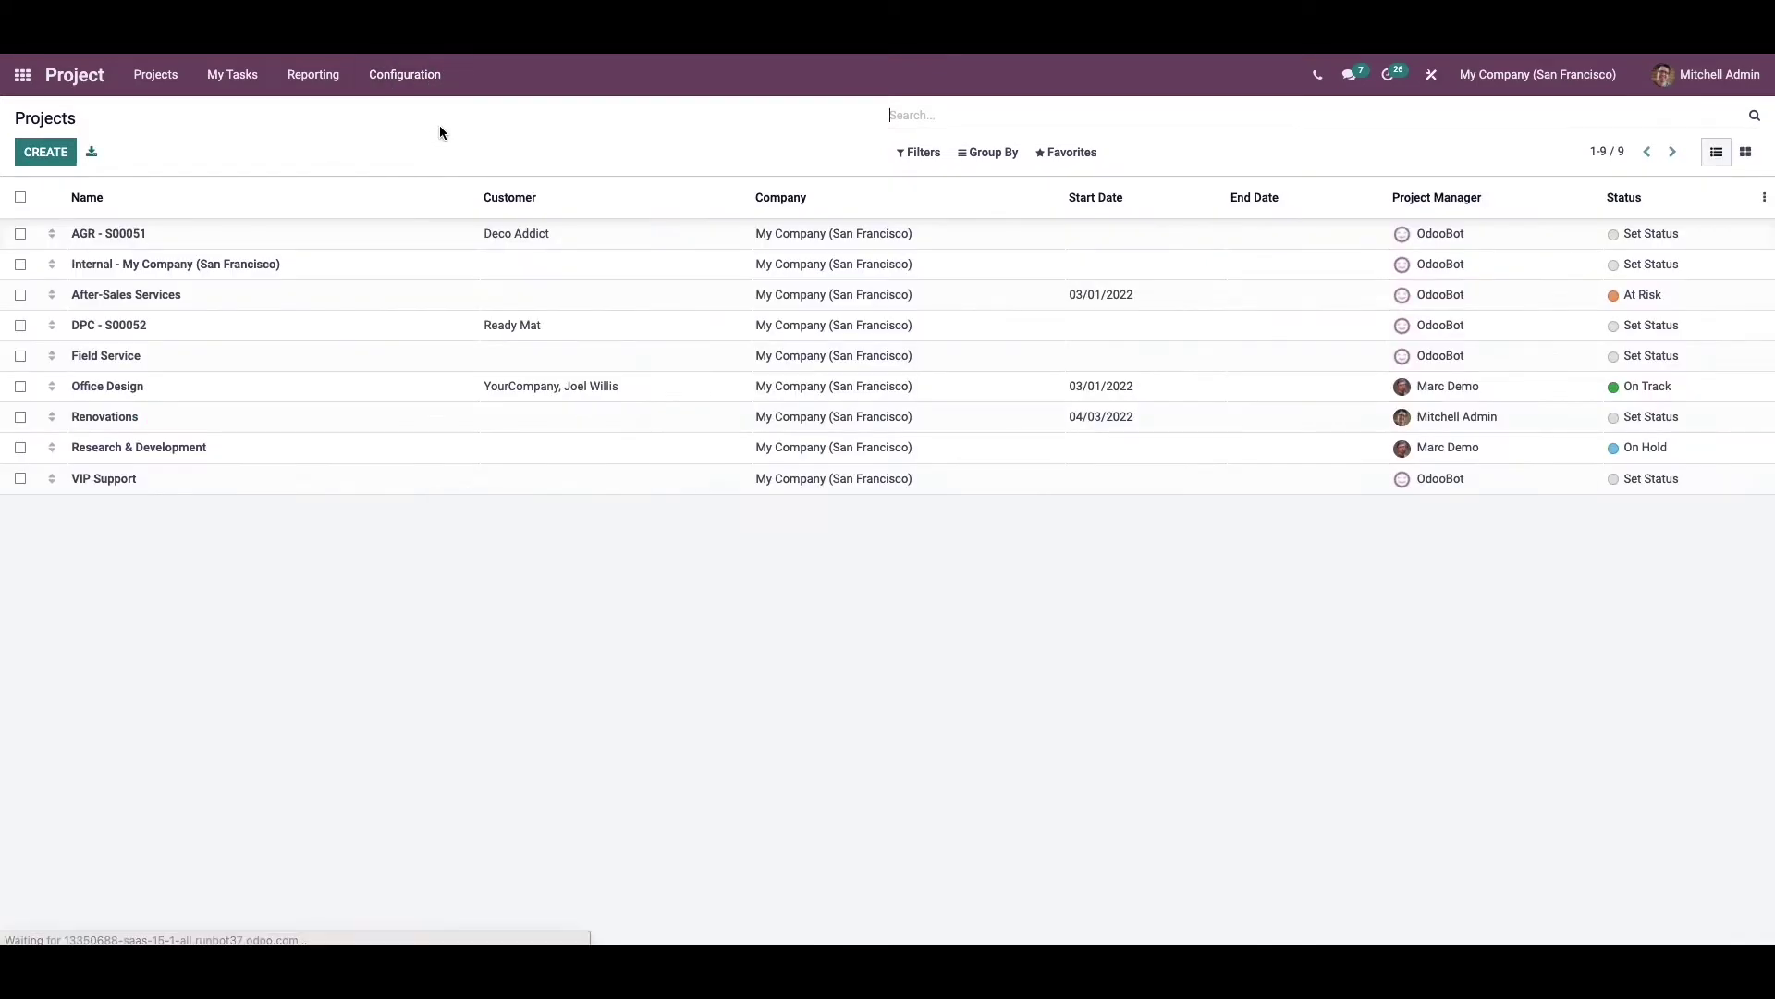
left_click(45, 154)
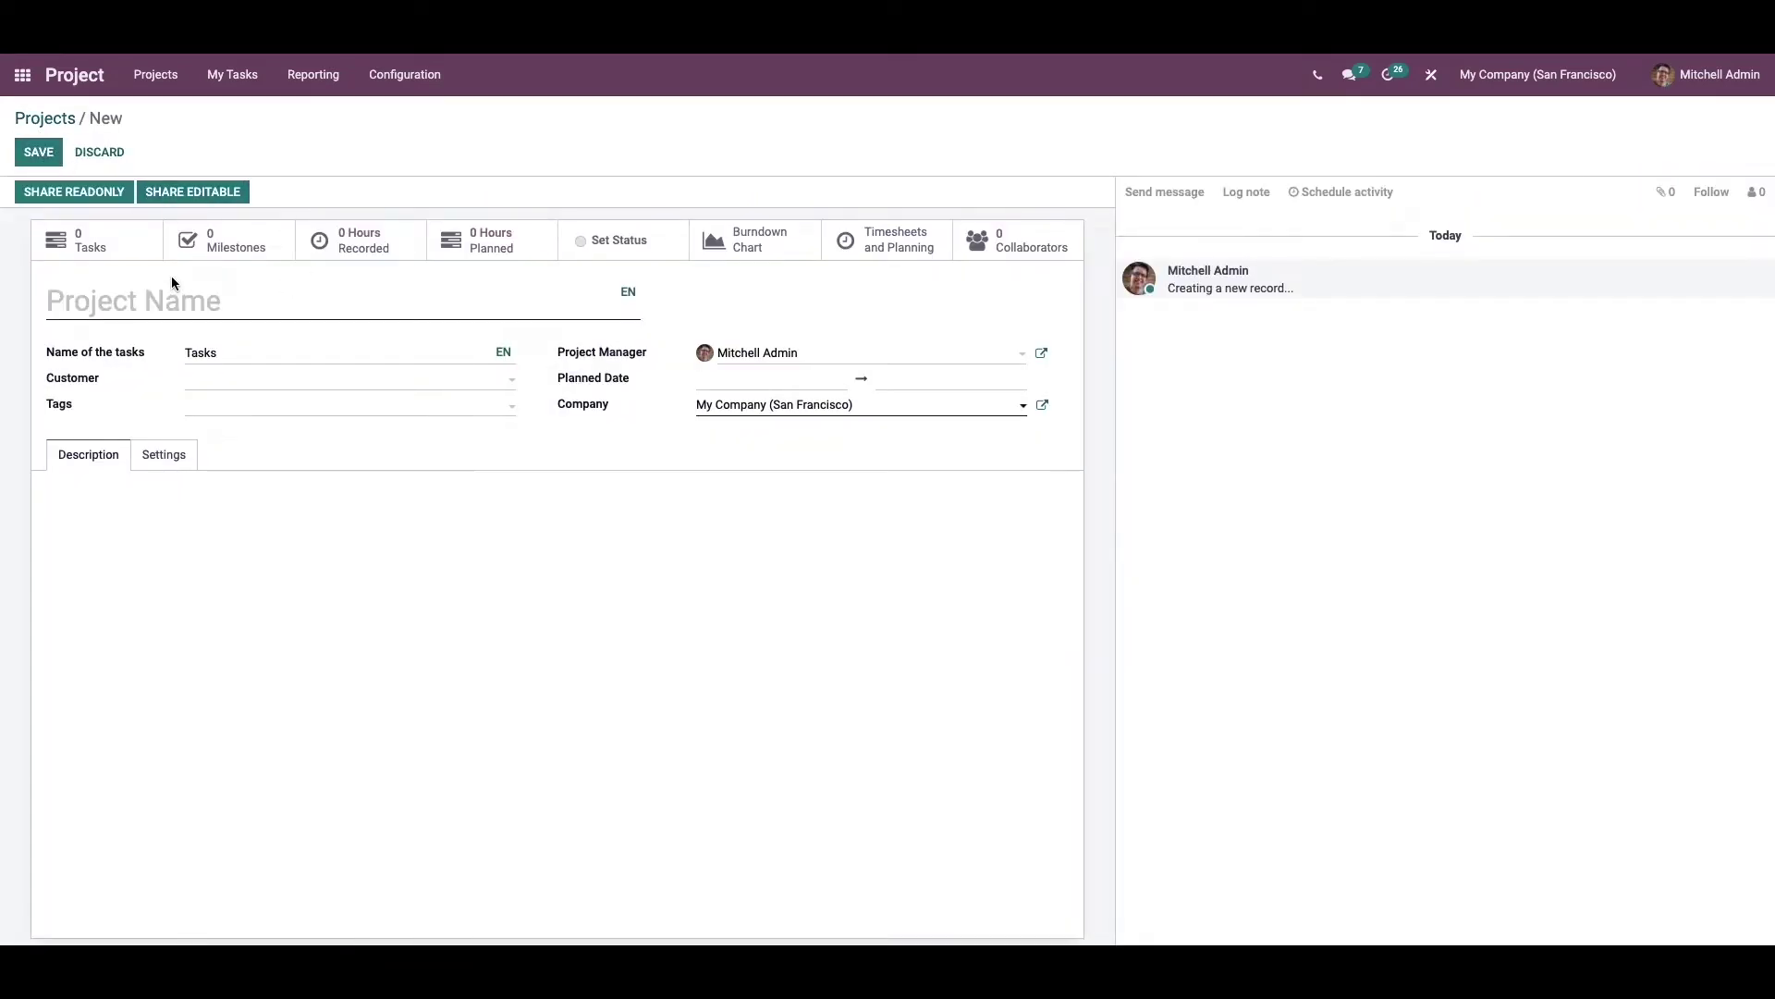
- Name the new project 'Demo project'
left_click(159, 298)
type("DE")
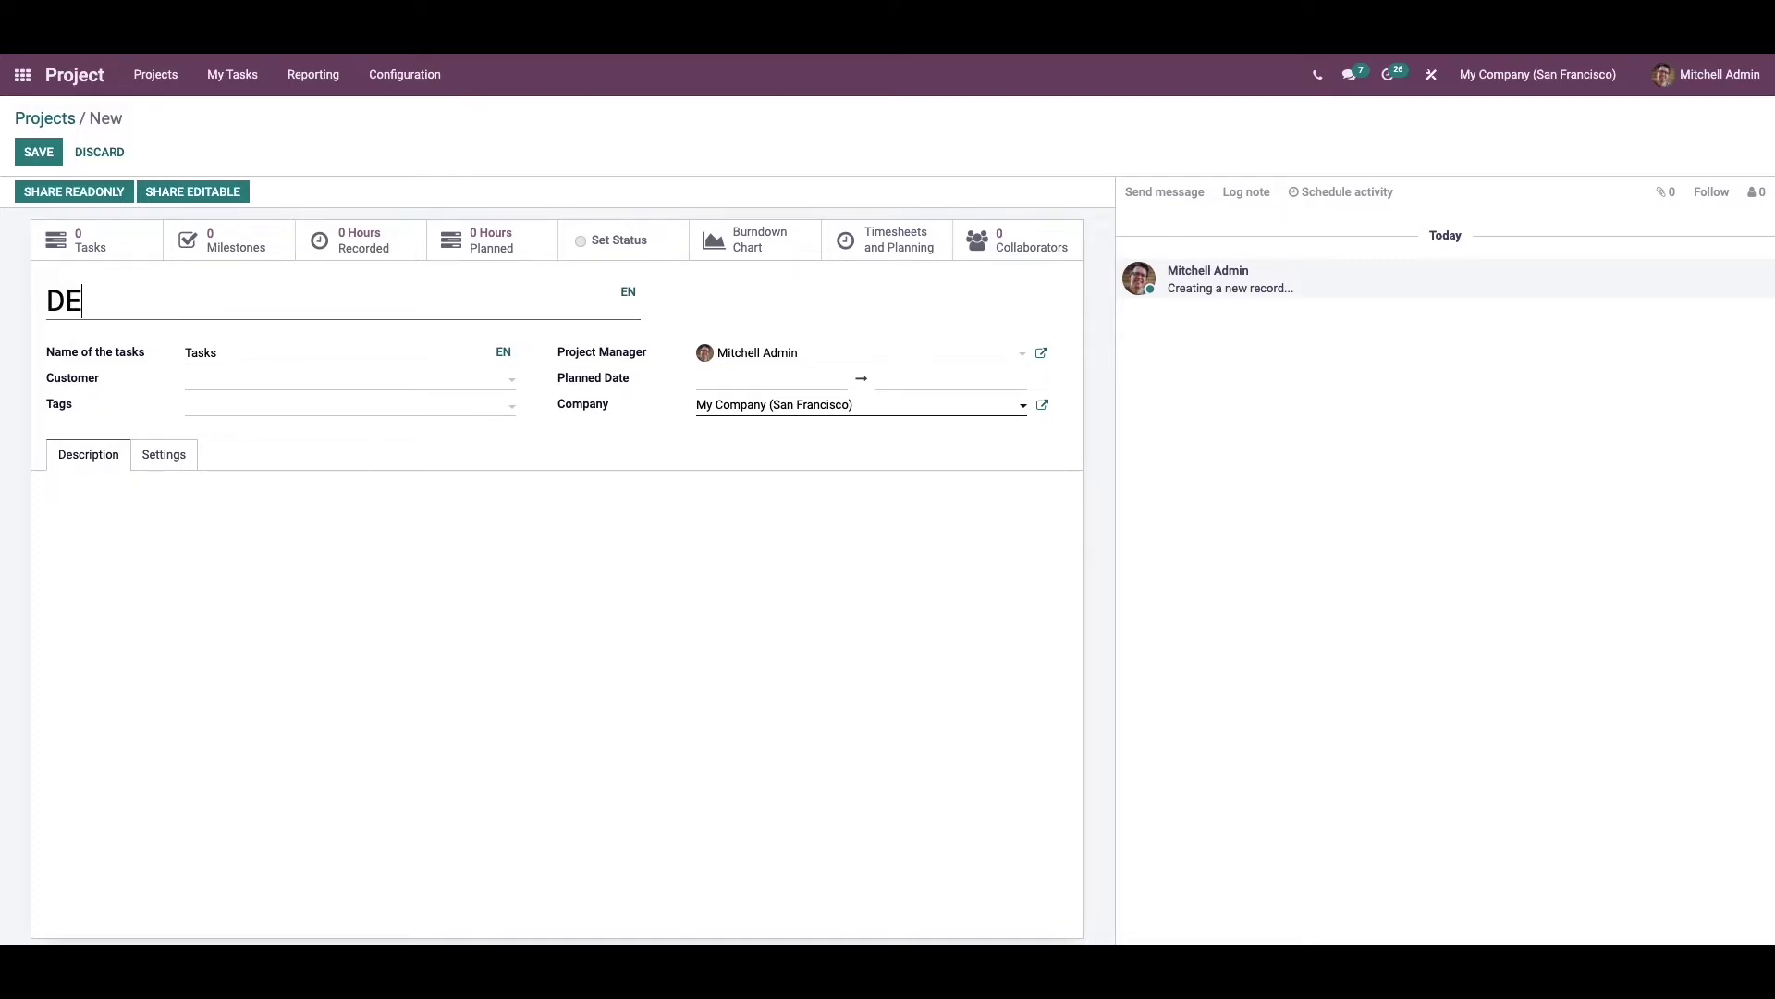
key("BackSpace")
type("emo project")
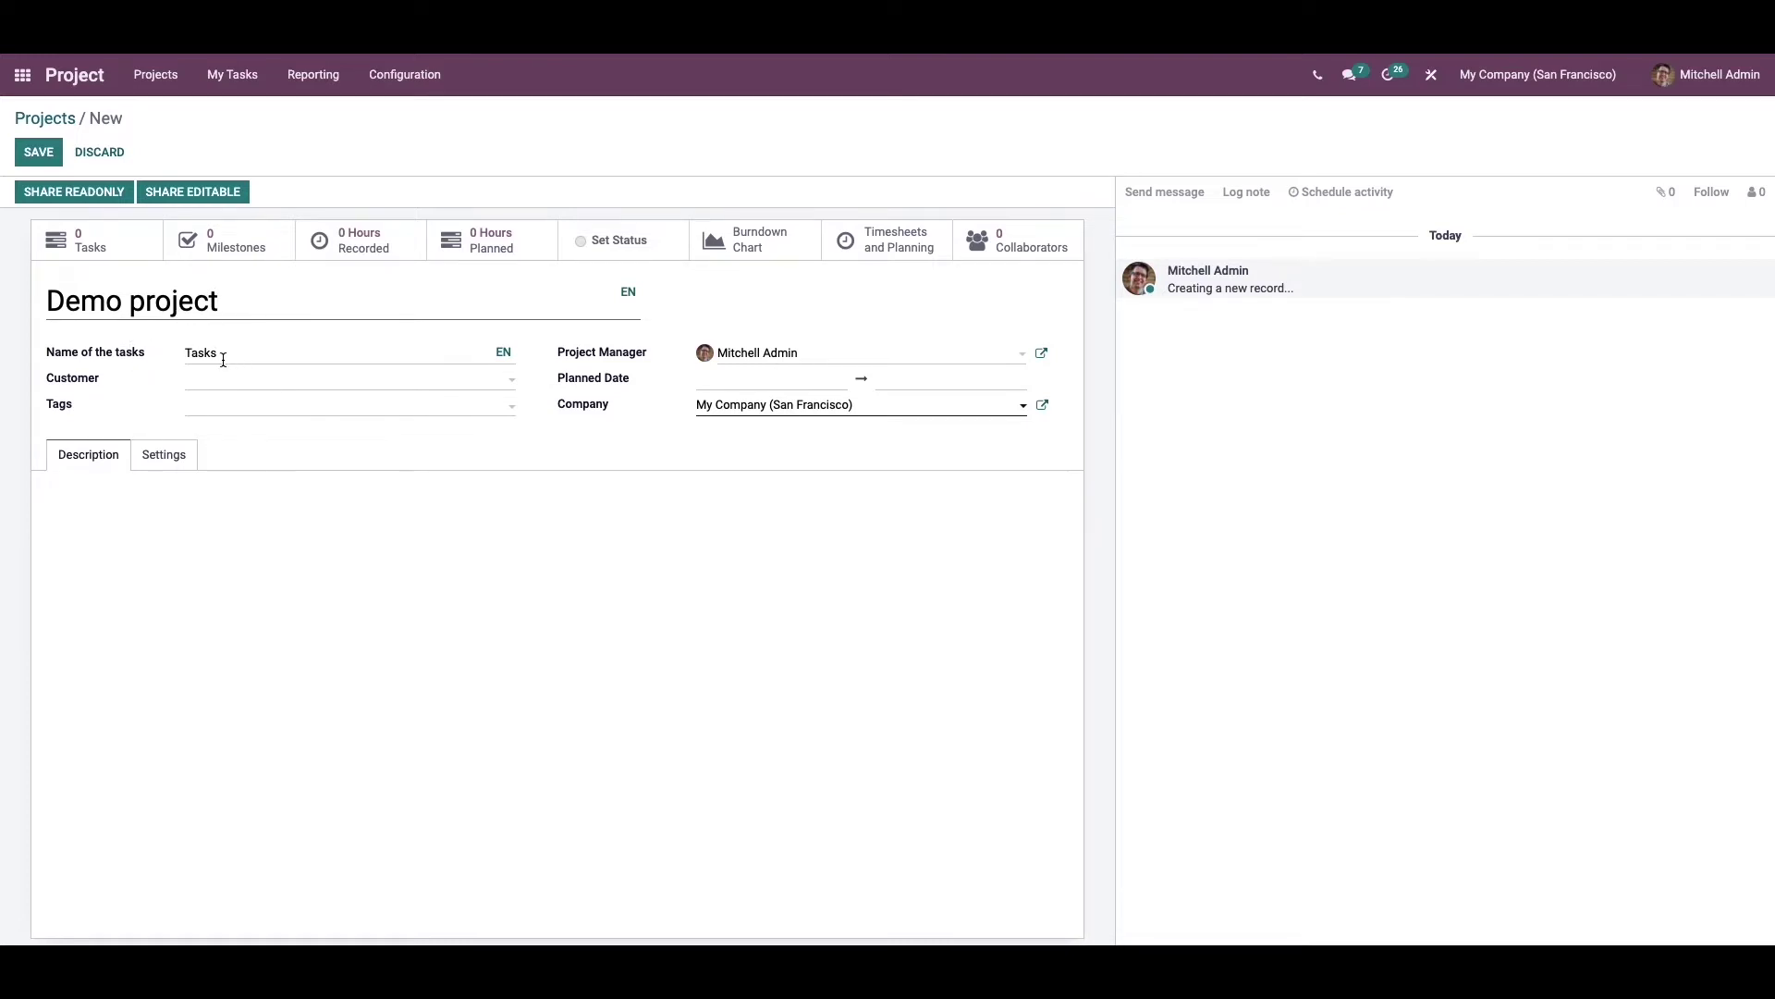
- Set the customer to Azure Interior and add the Internal tag
left_click(238, 389)
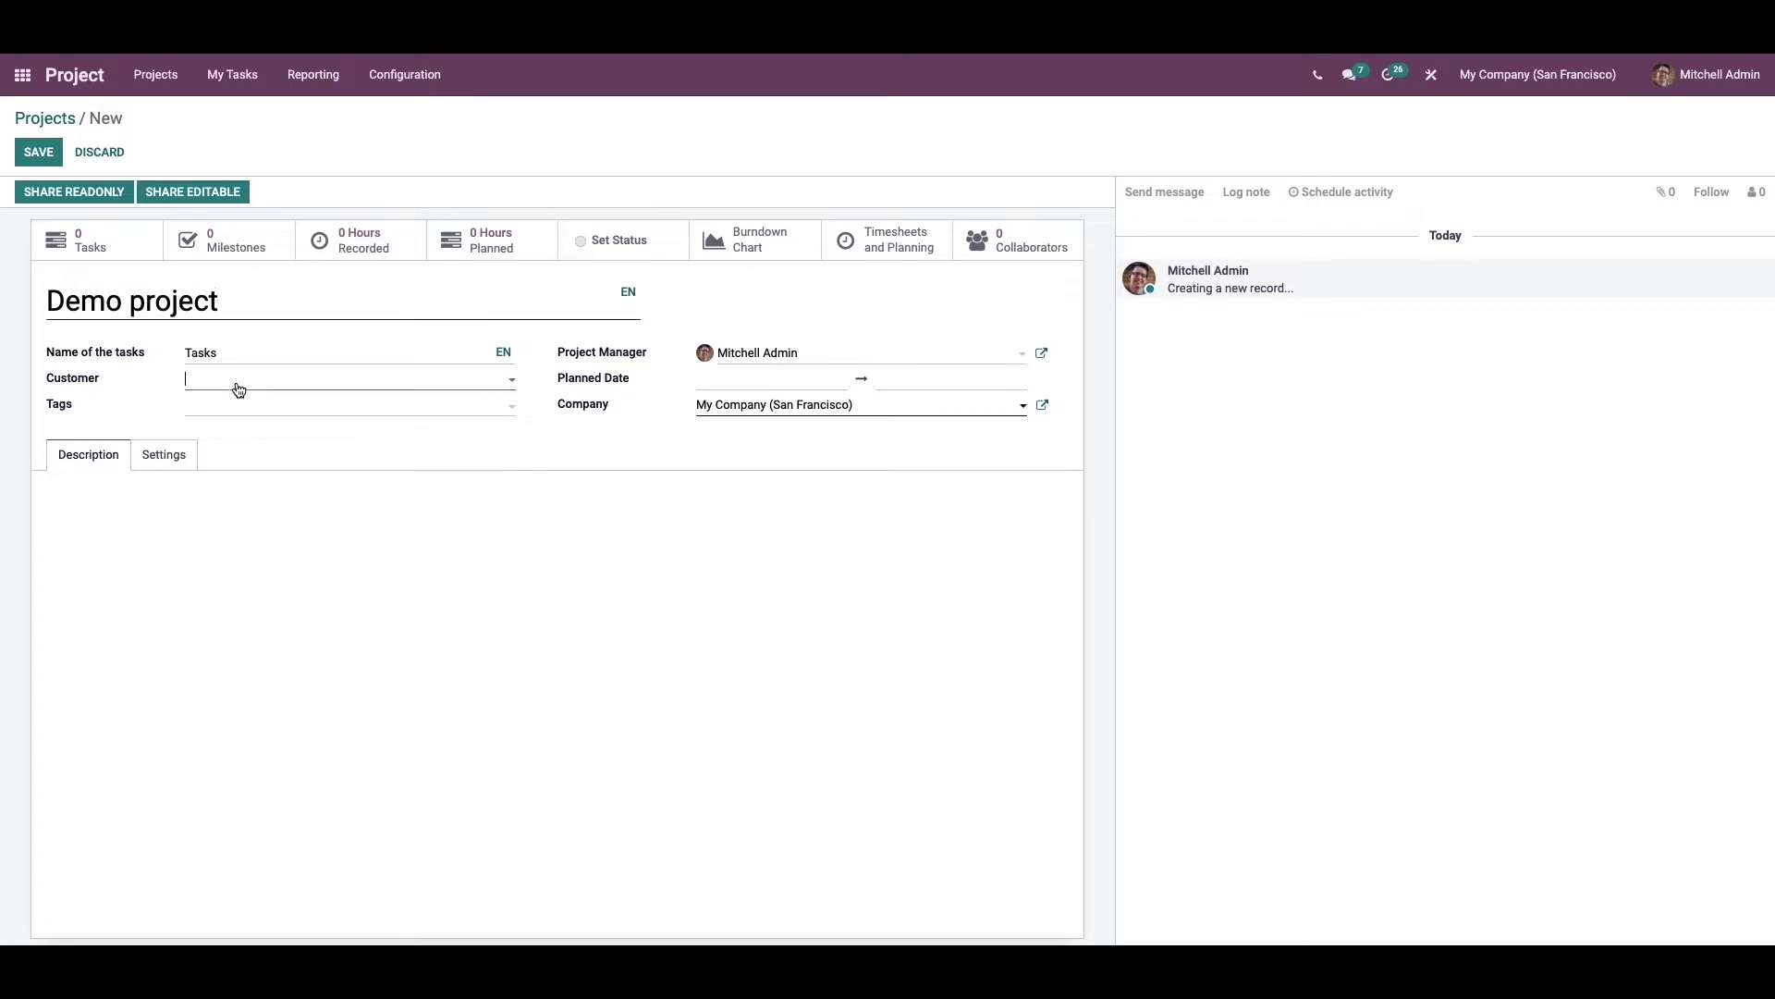
left_click(237, 403)
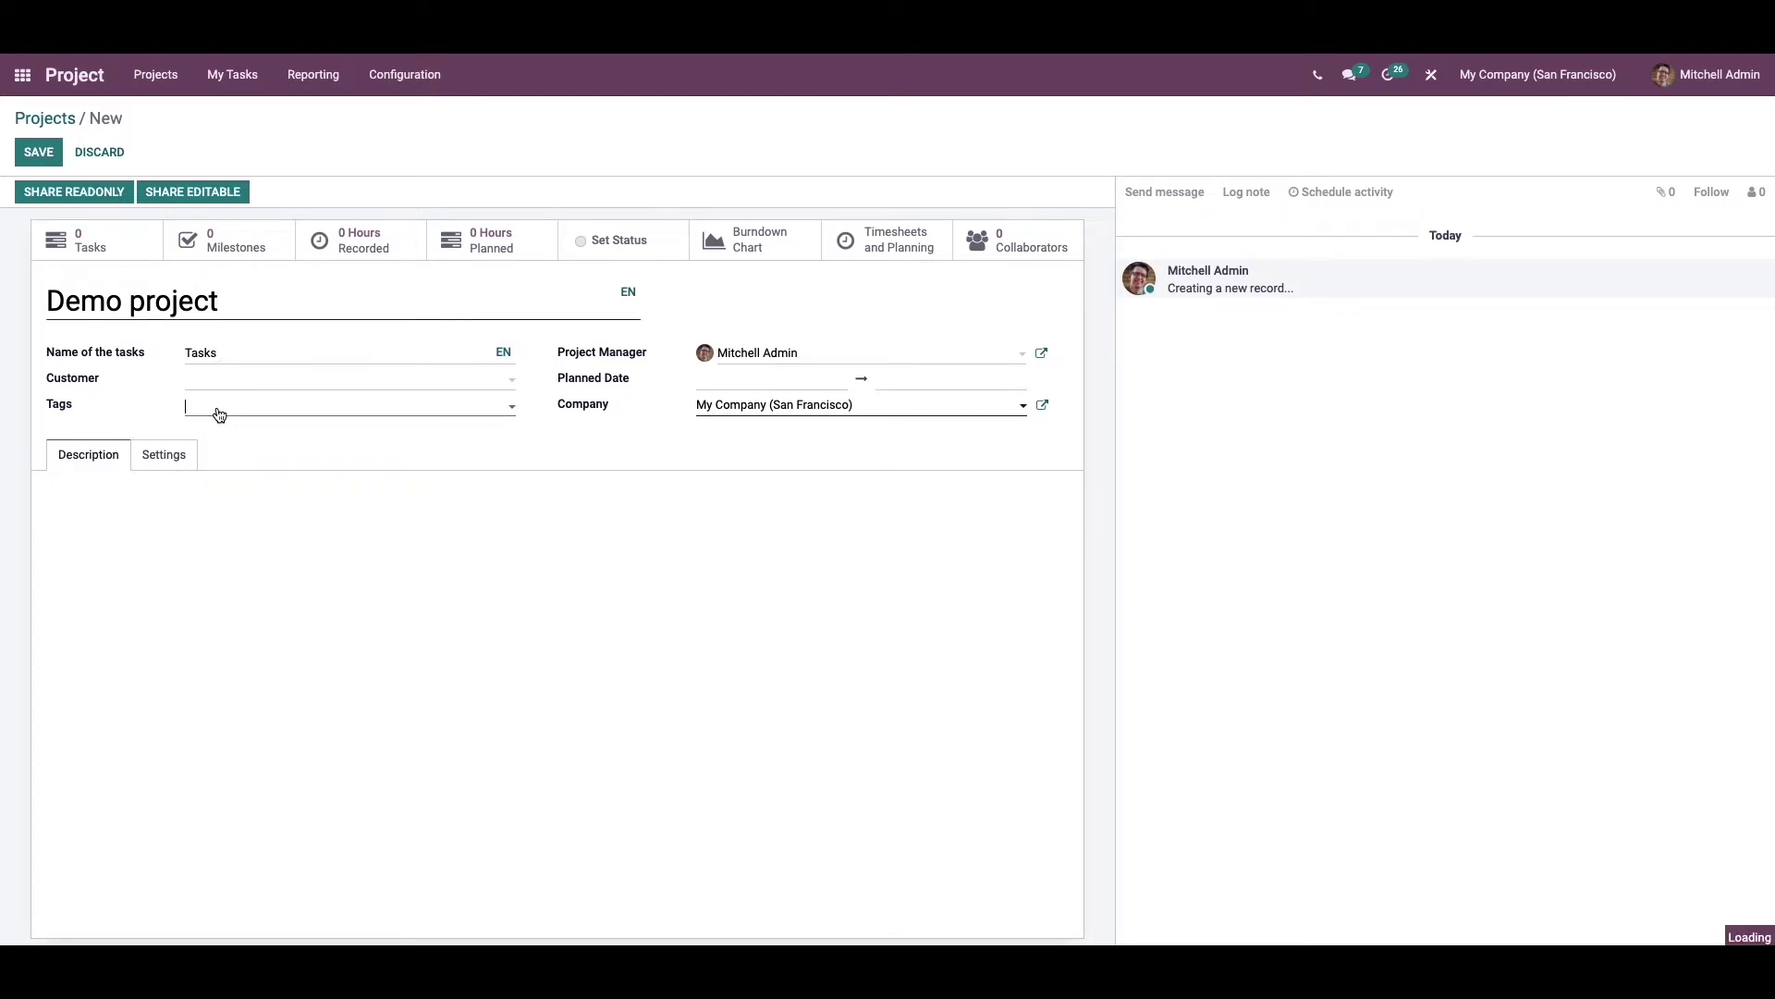
left_click(248, 414)
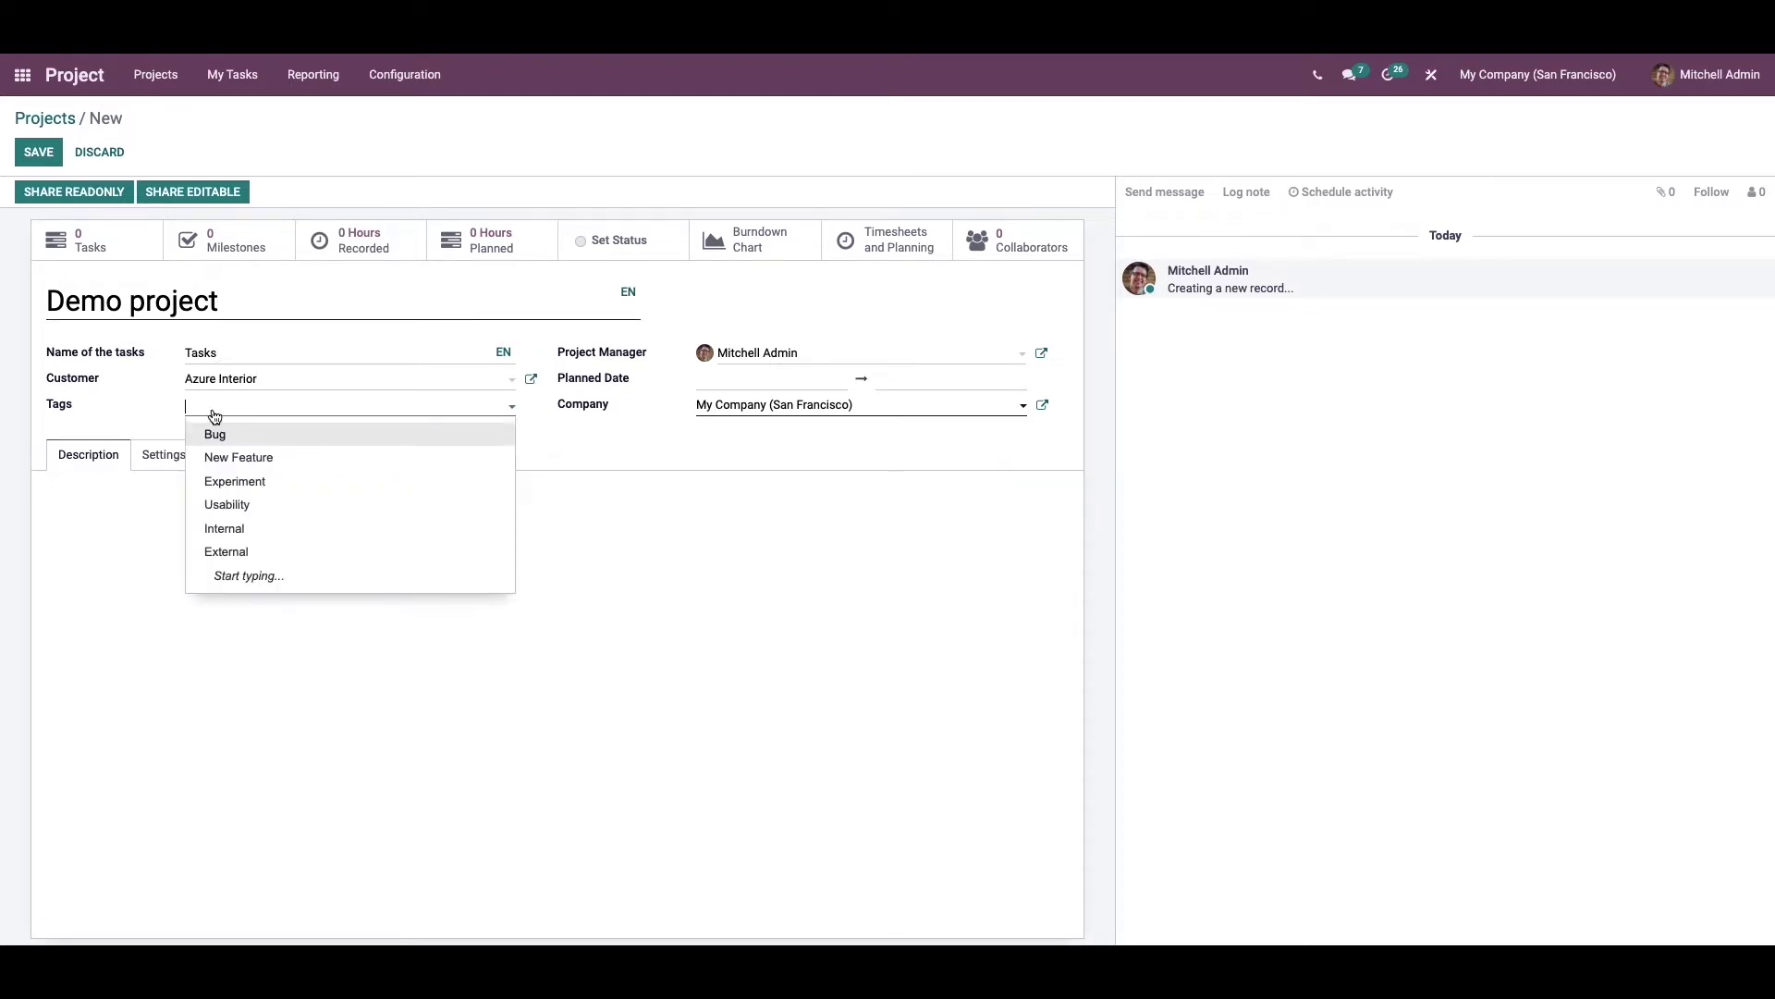
left_click(254, 535)
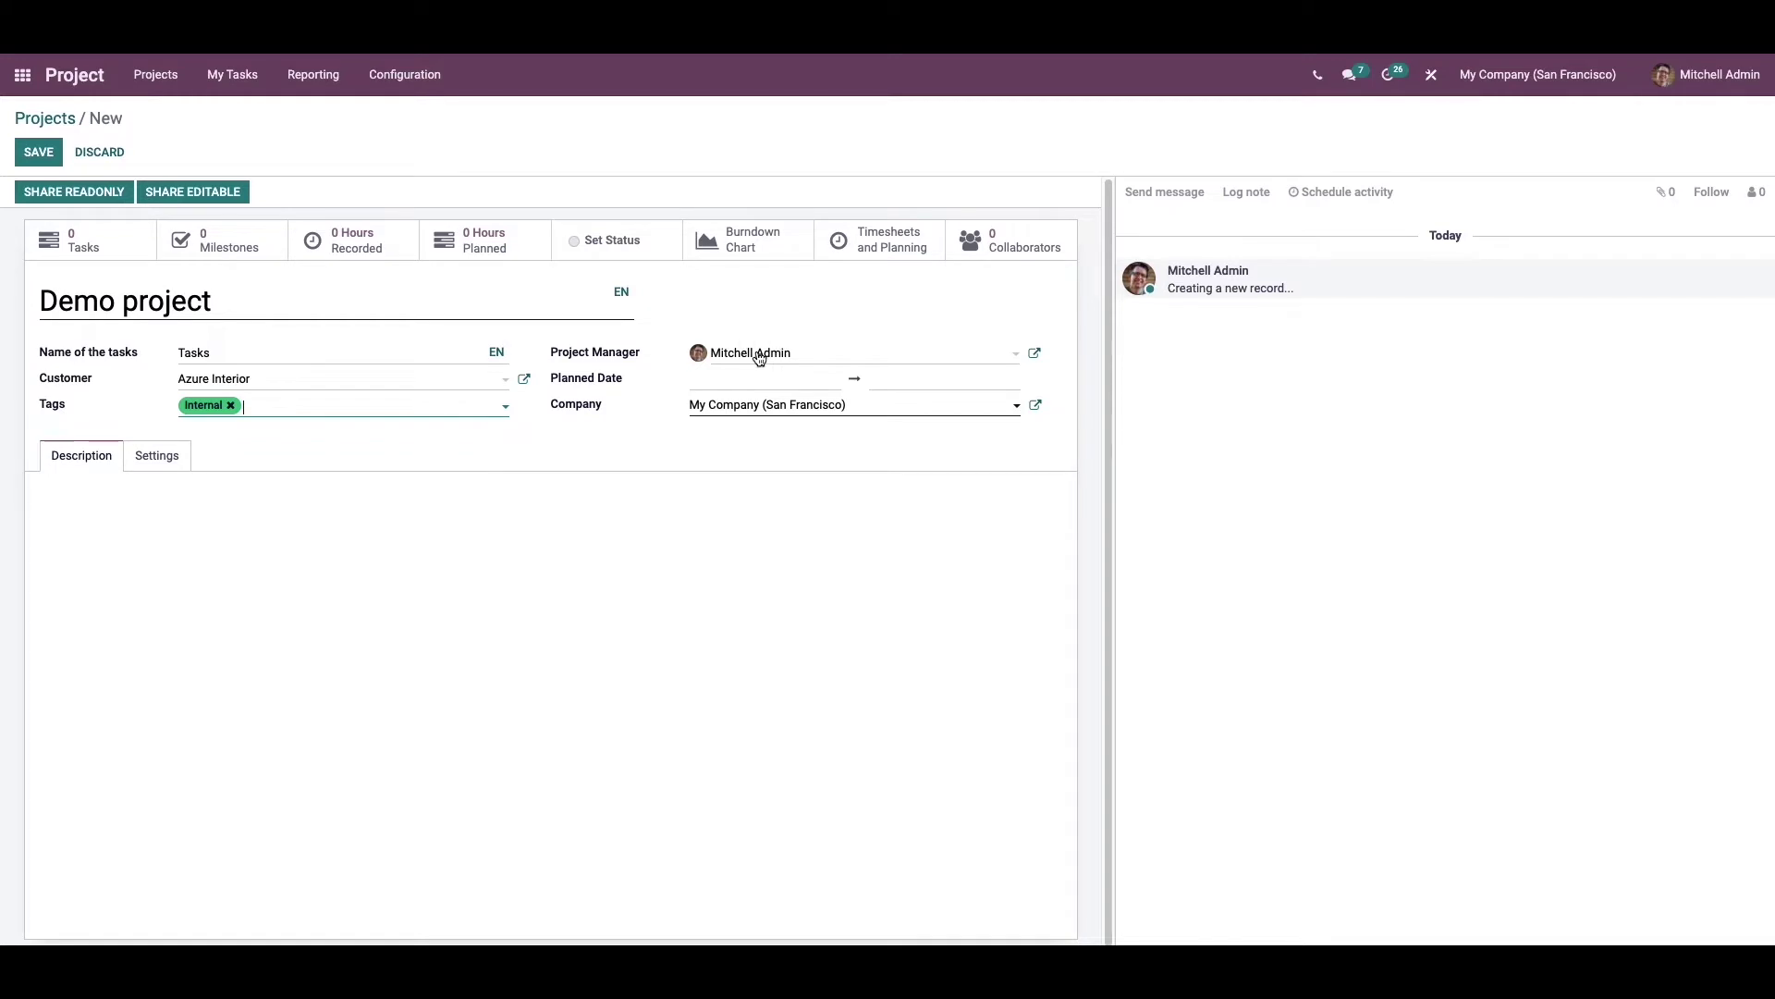
left_click(705, 374)
- Set the planned dates to run from 03/04/2022 to 03/07/2022
left_click(866, 174)
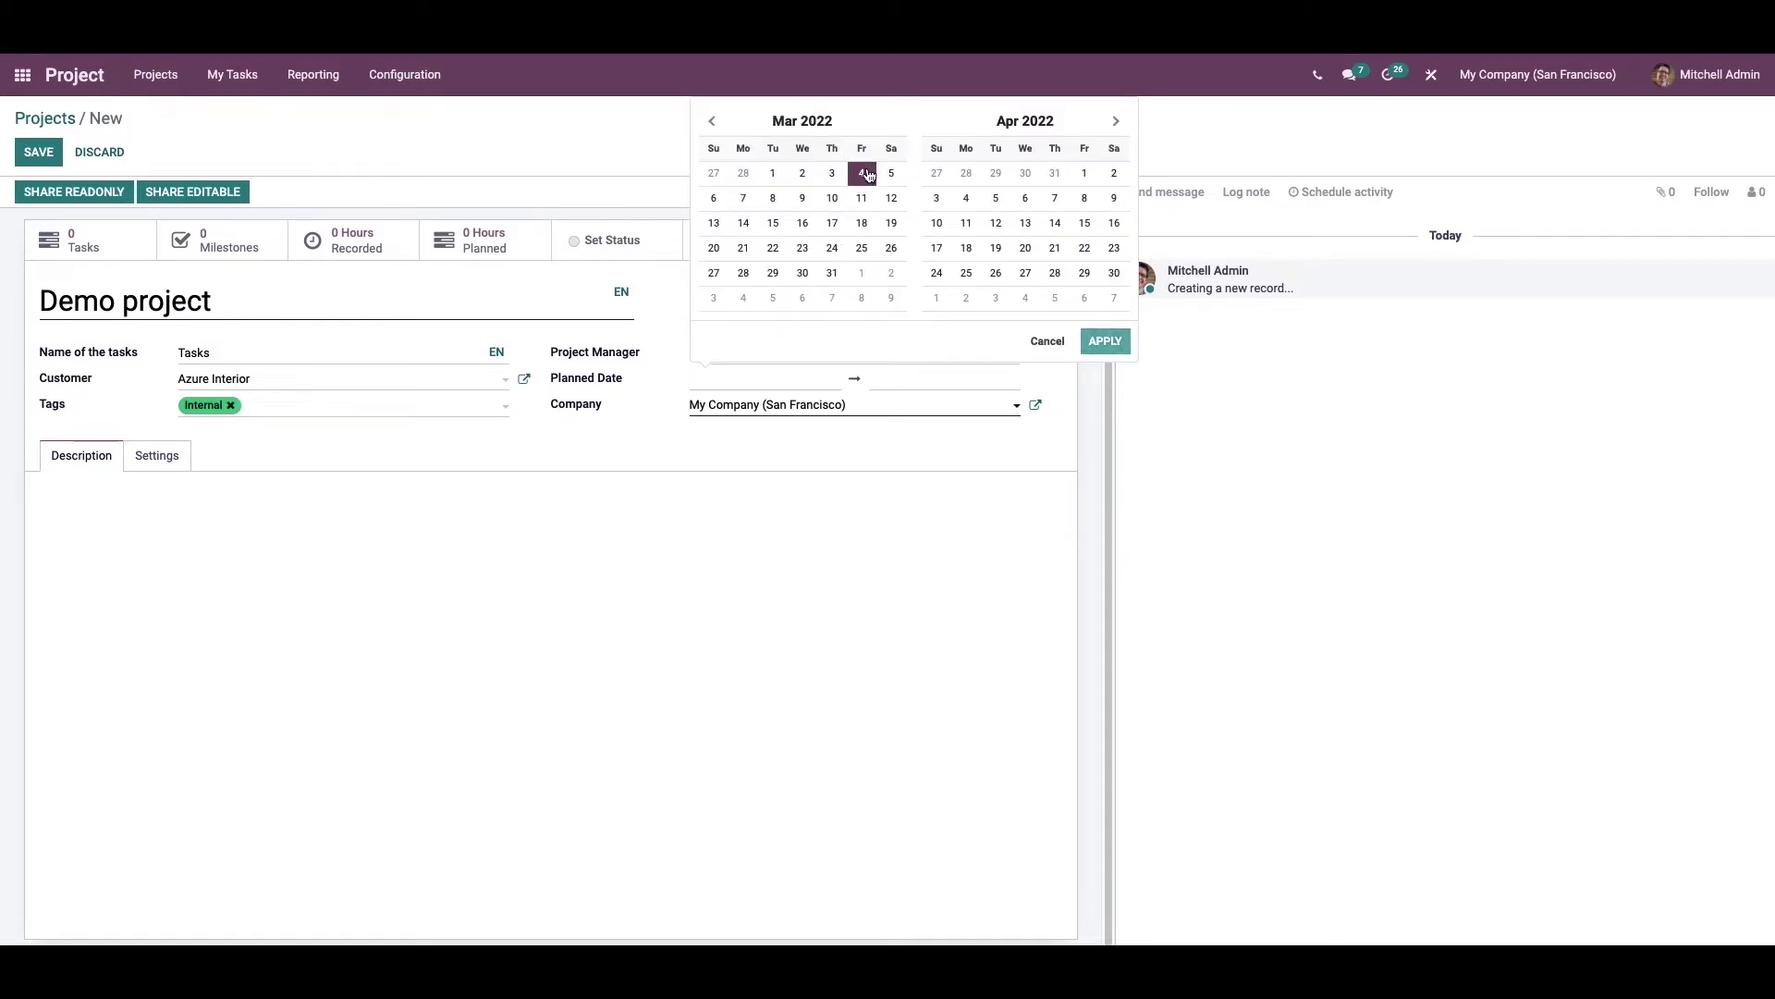
left_click(743, 198)
left_click(1106, 342)
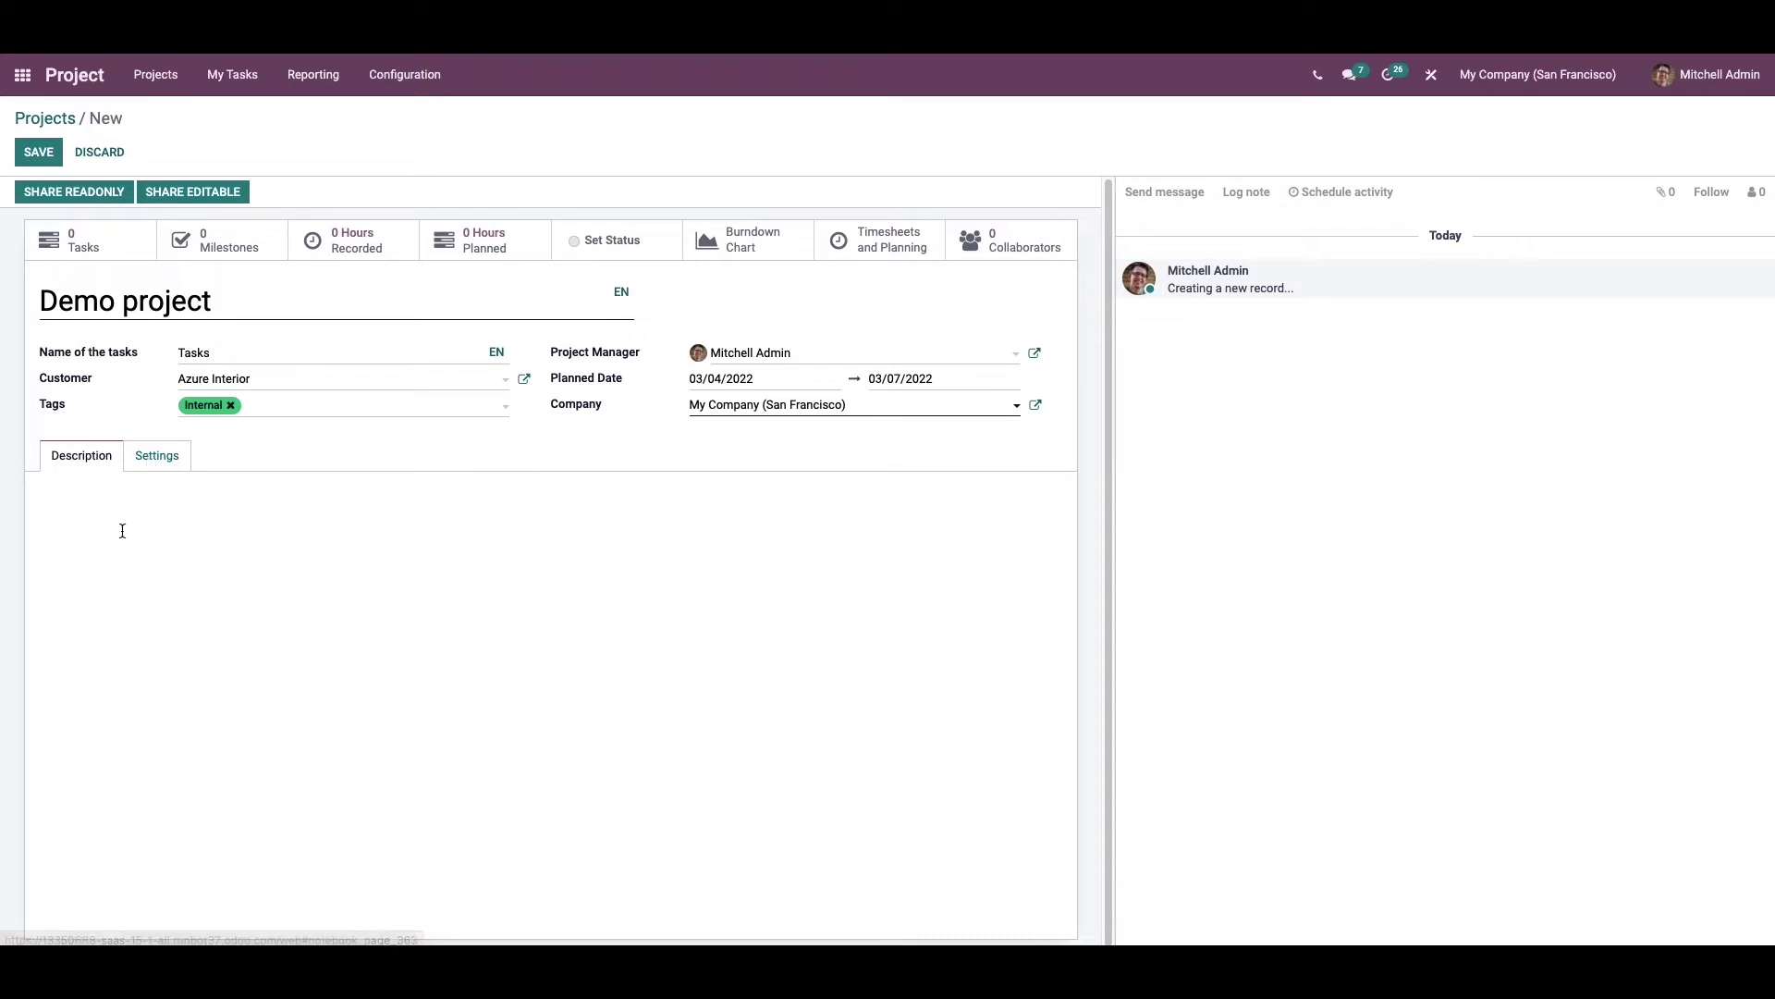
left_click(149, 458)
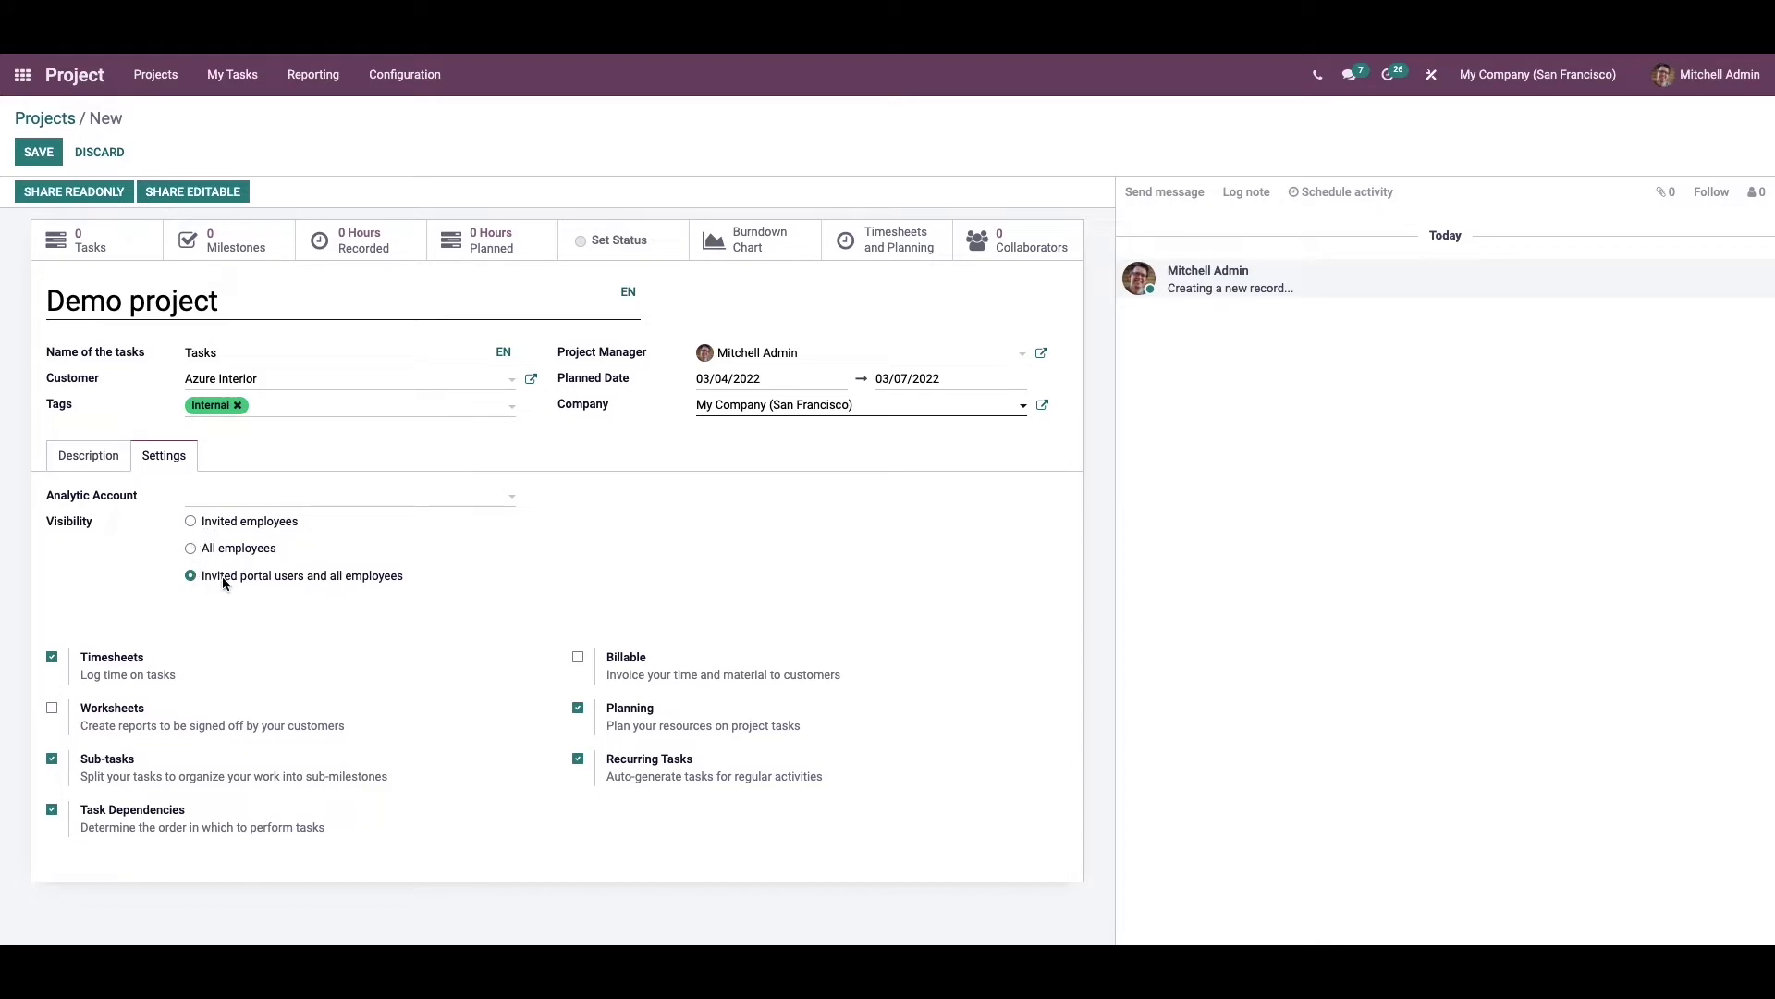
- Set the project's visibility to Invited employees
left_click(191, 523)
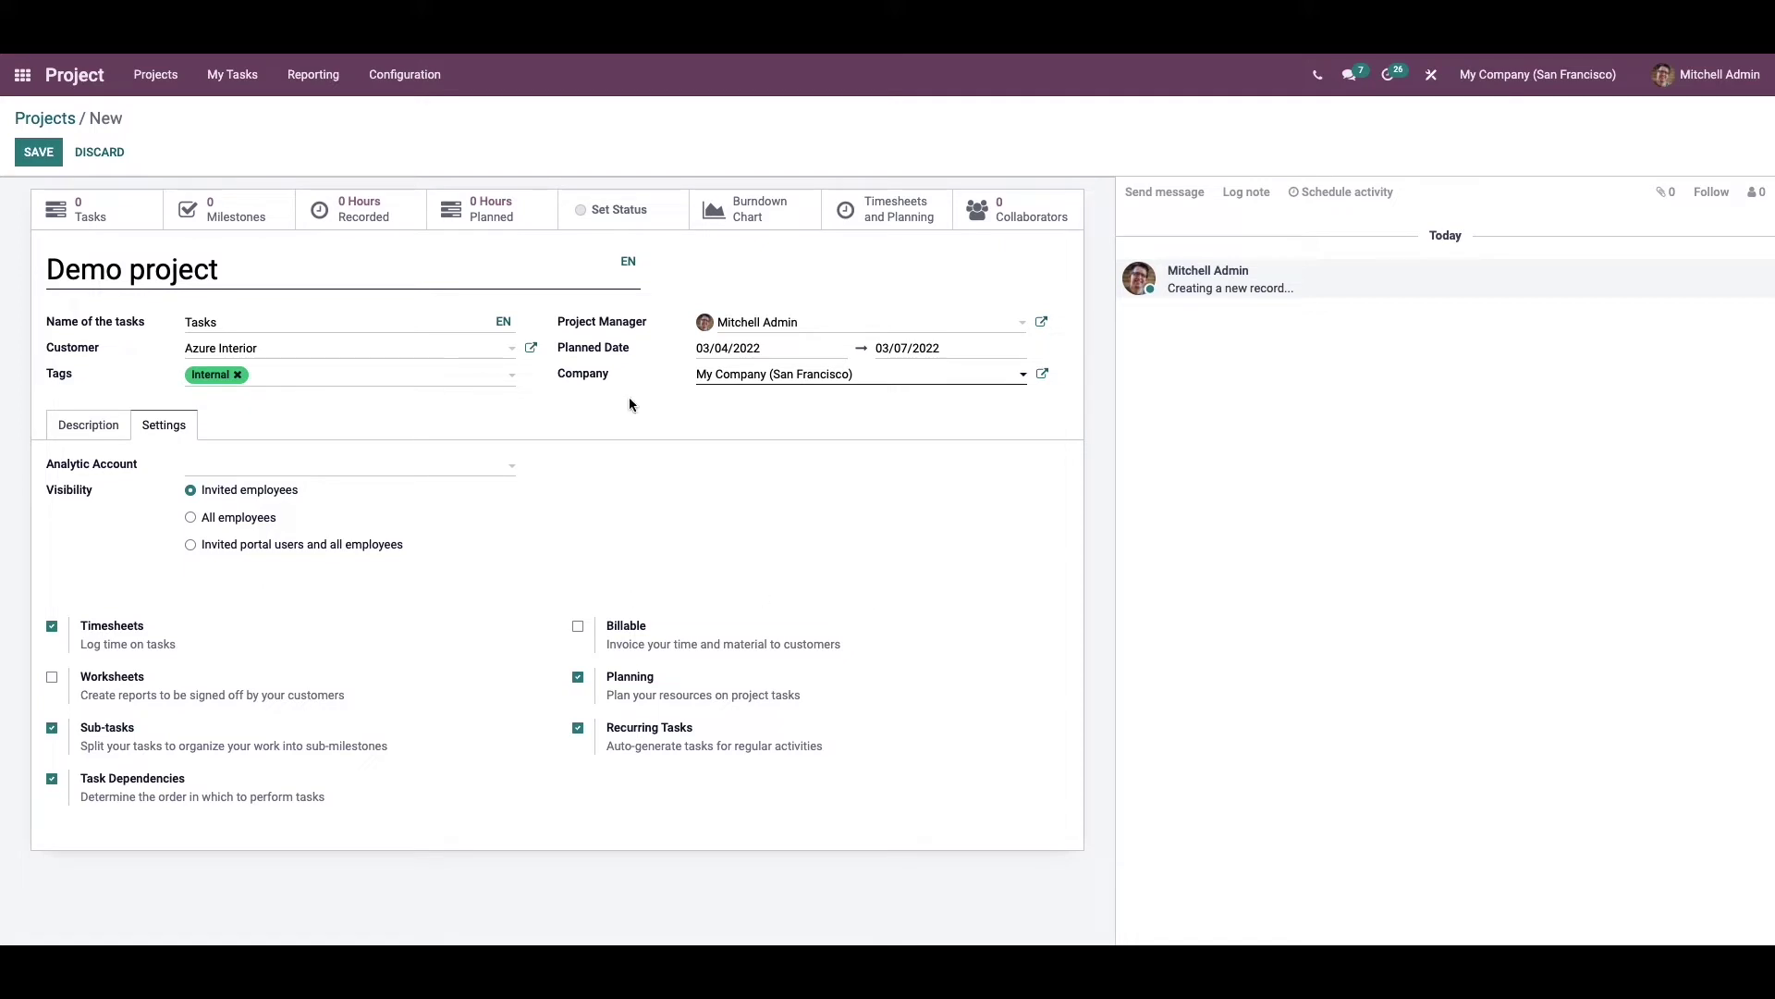
- Save Demo project and display its current followers
double_click(39, 158)
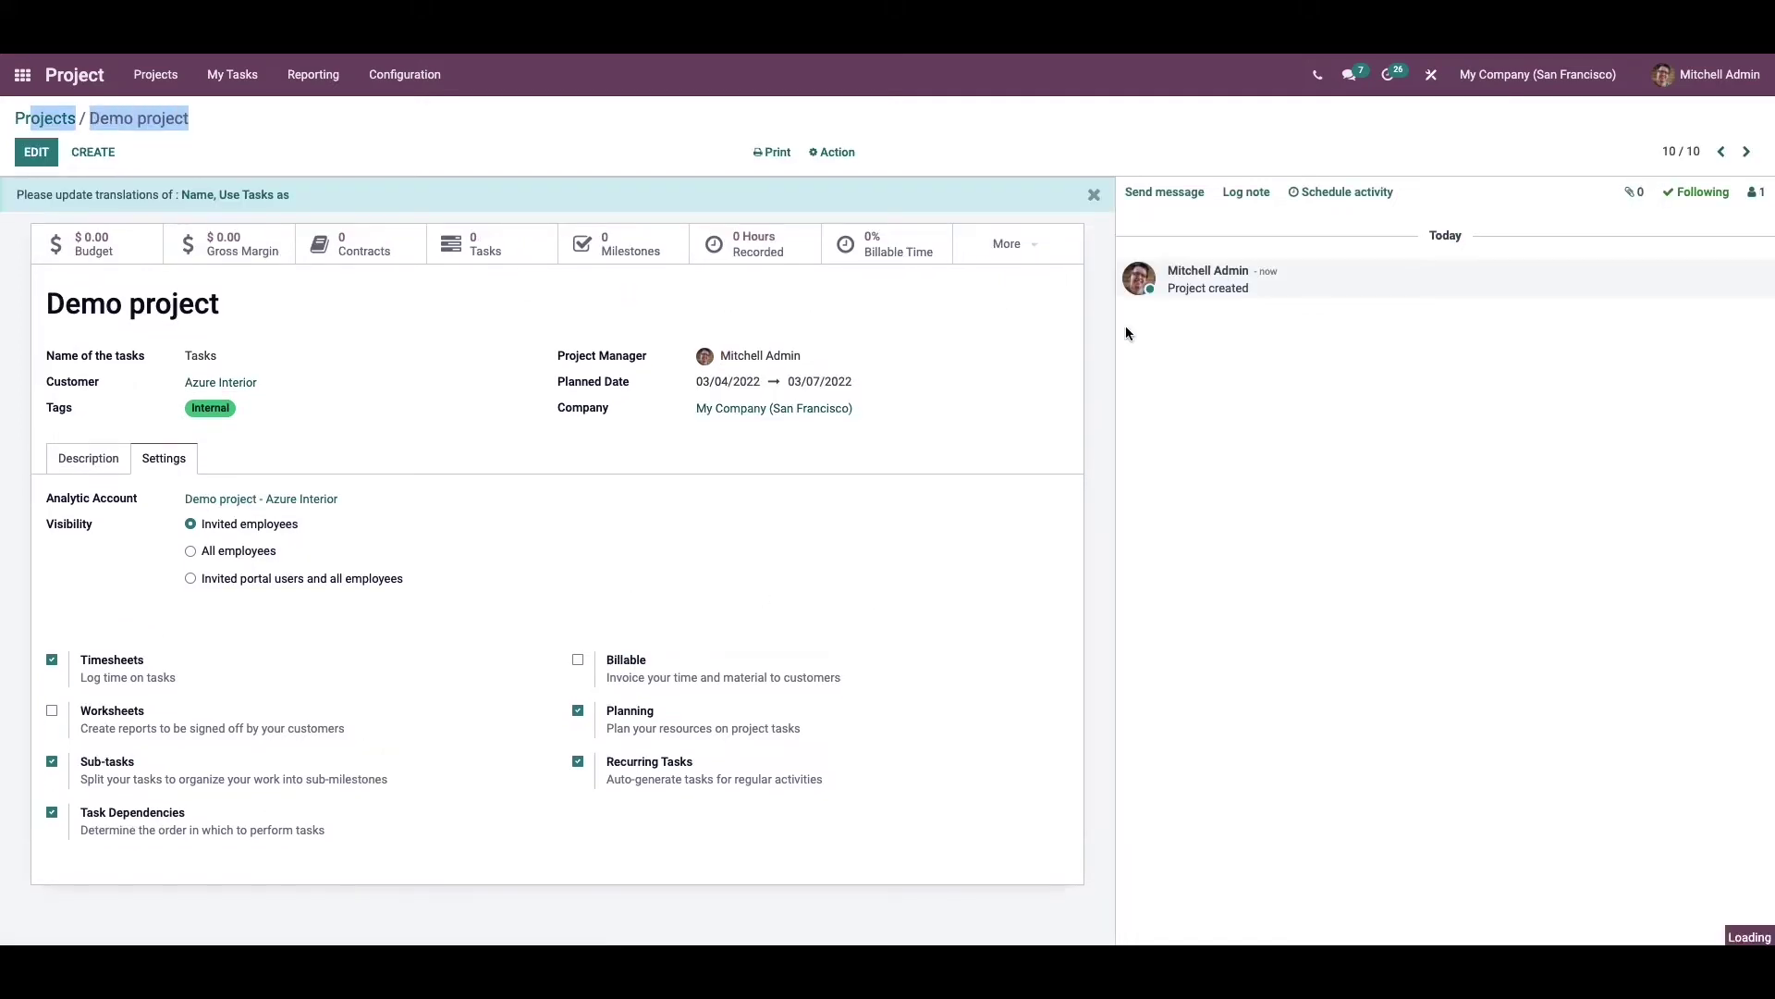
left_click(1757, 194)
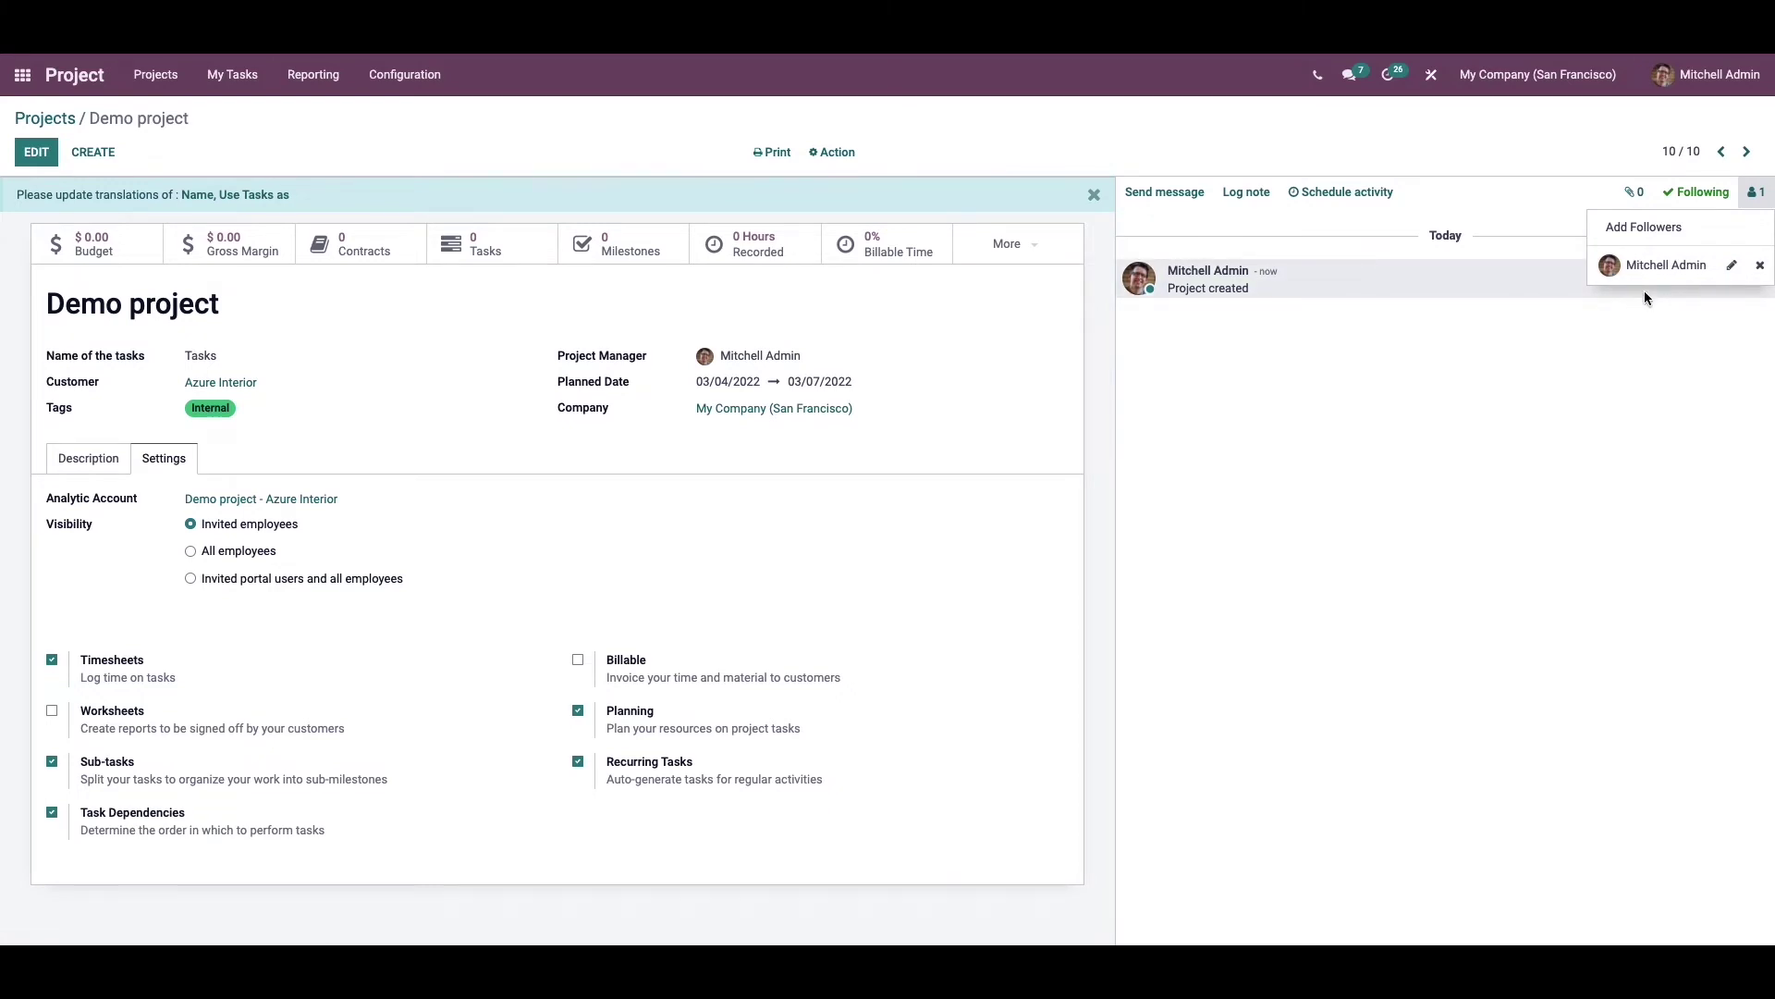
- Add Azure Interior as a follower, then switch visibility to All employees
left_click(1679, 231)
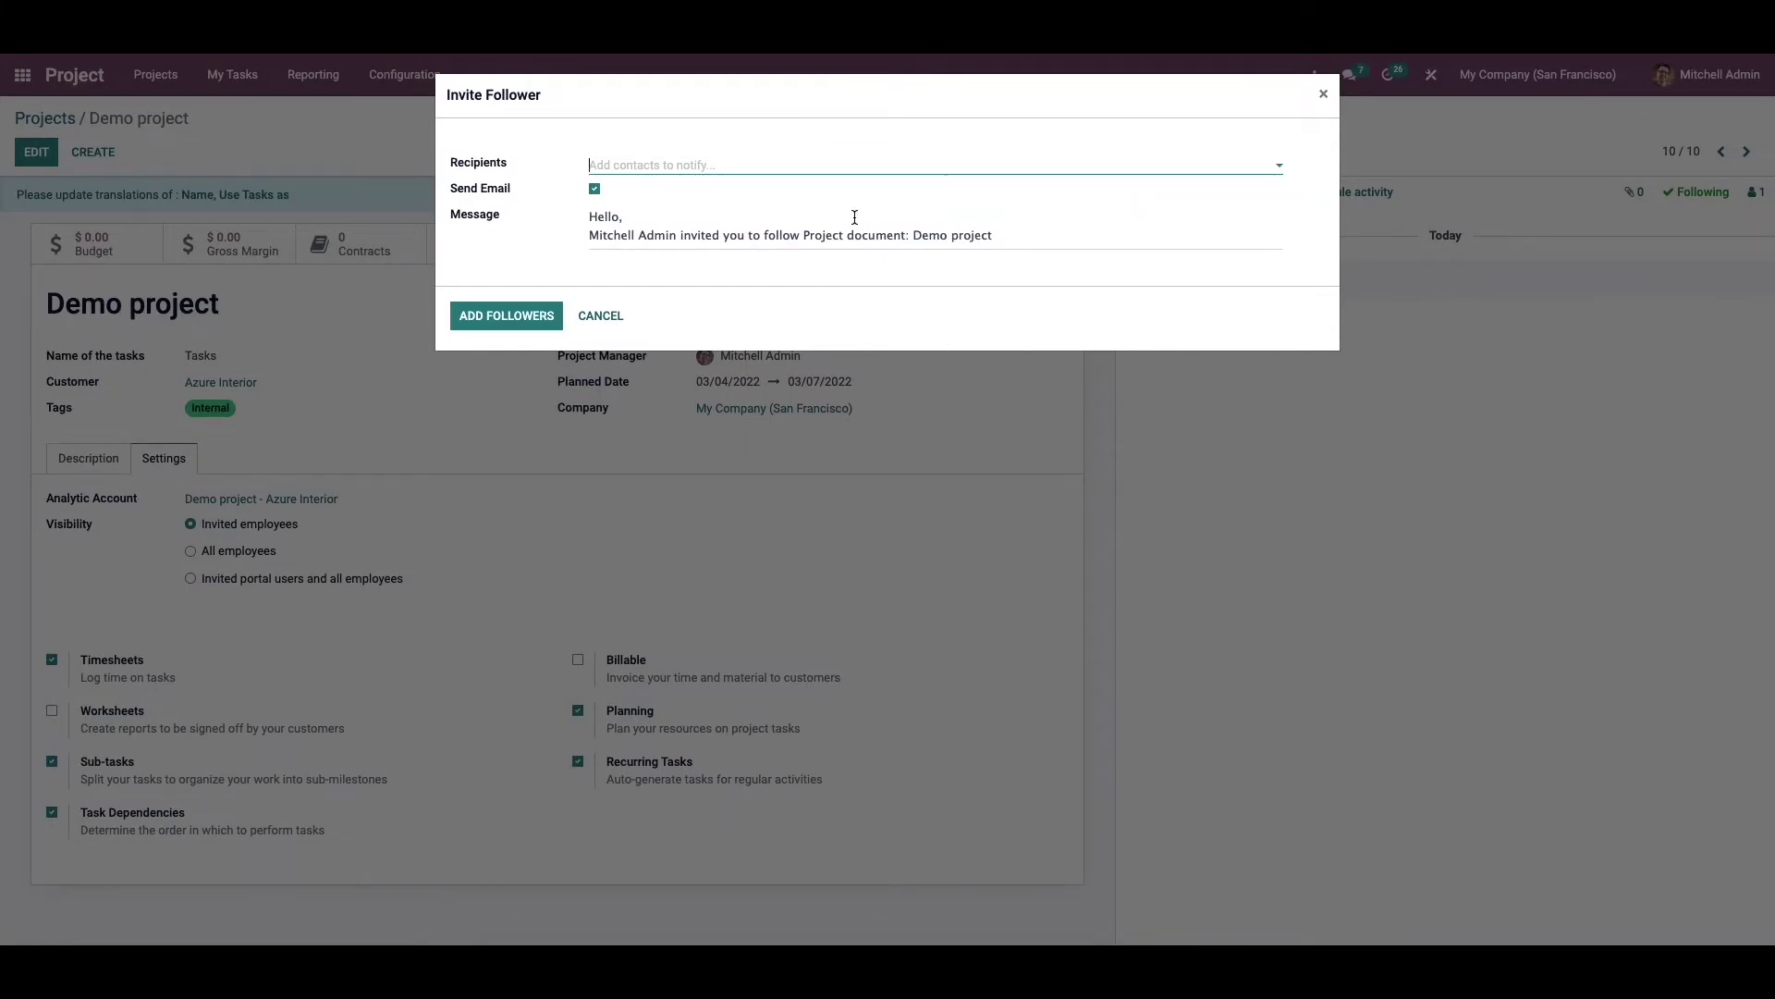
left_click(780, 167)
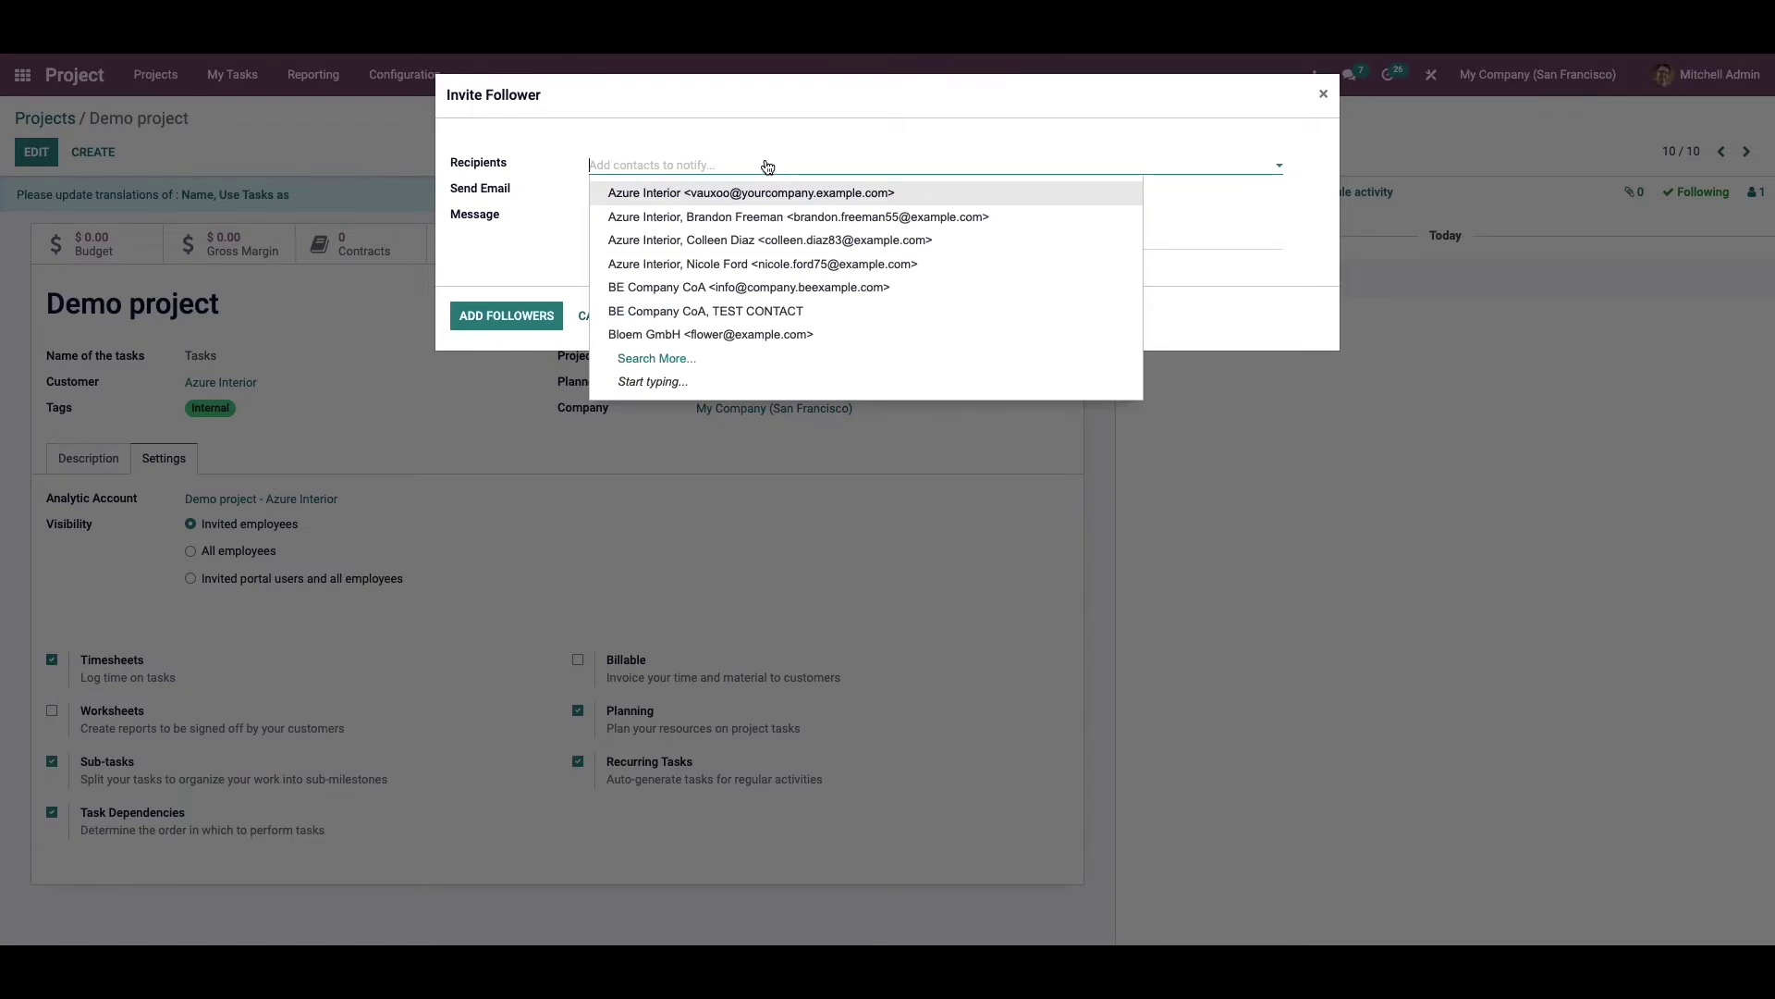
left_click(745, 194)
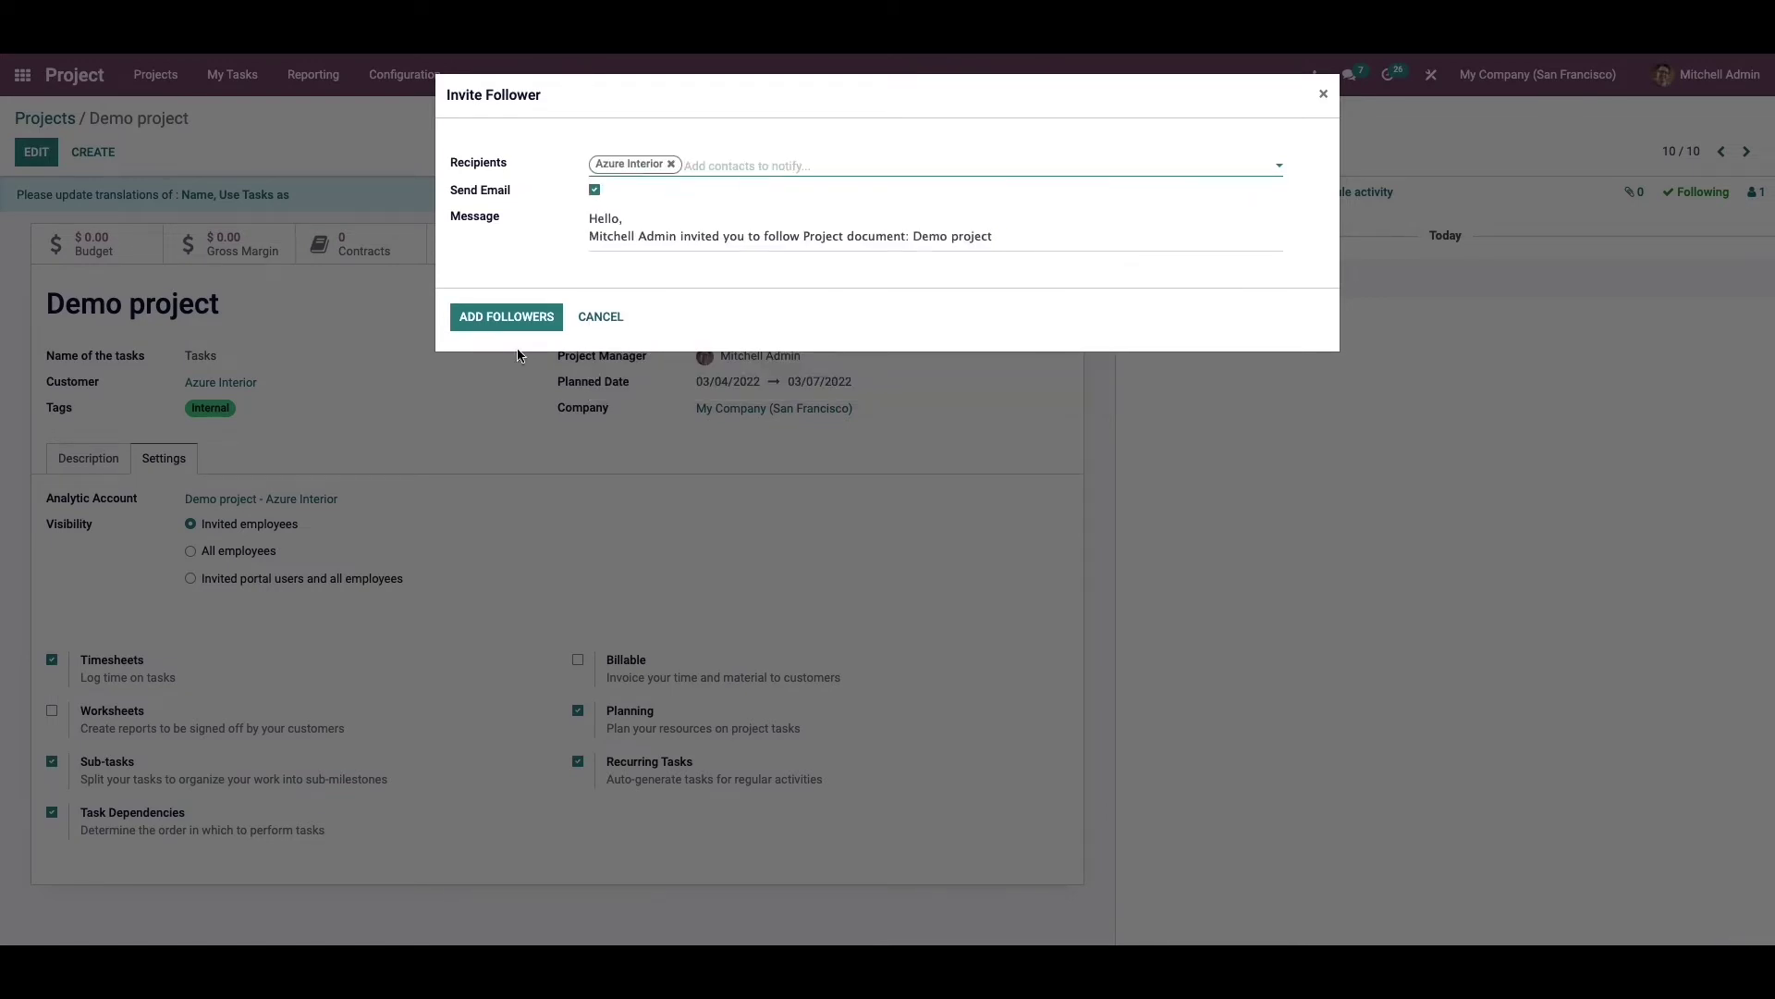
left_click(505, 317)
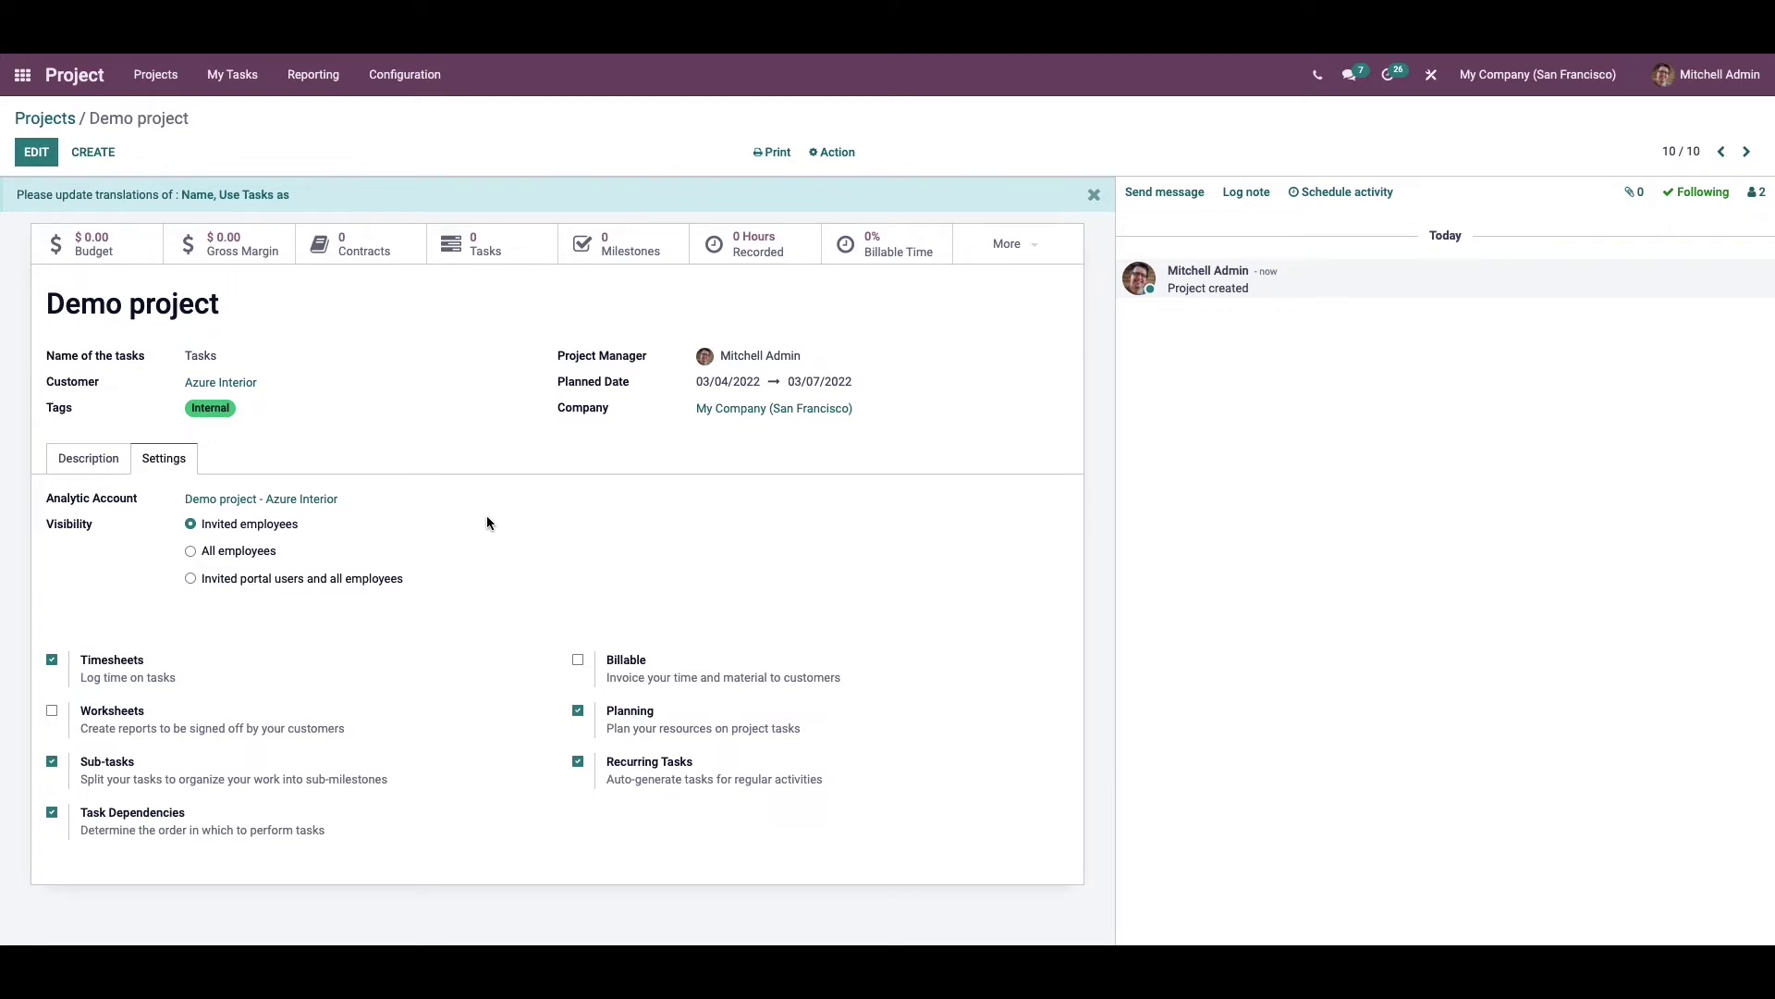
left_click(190, 552)
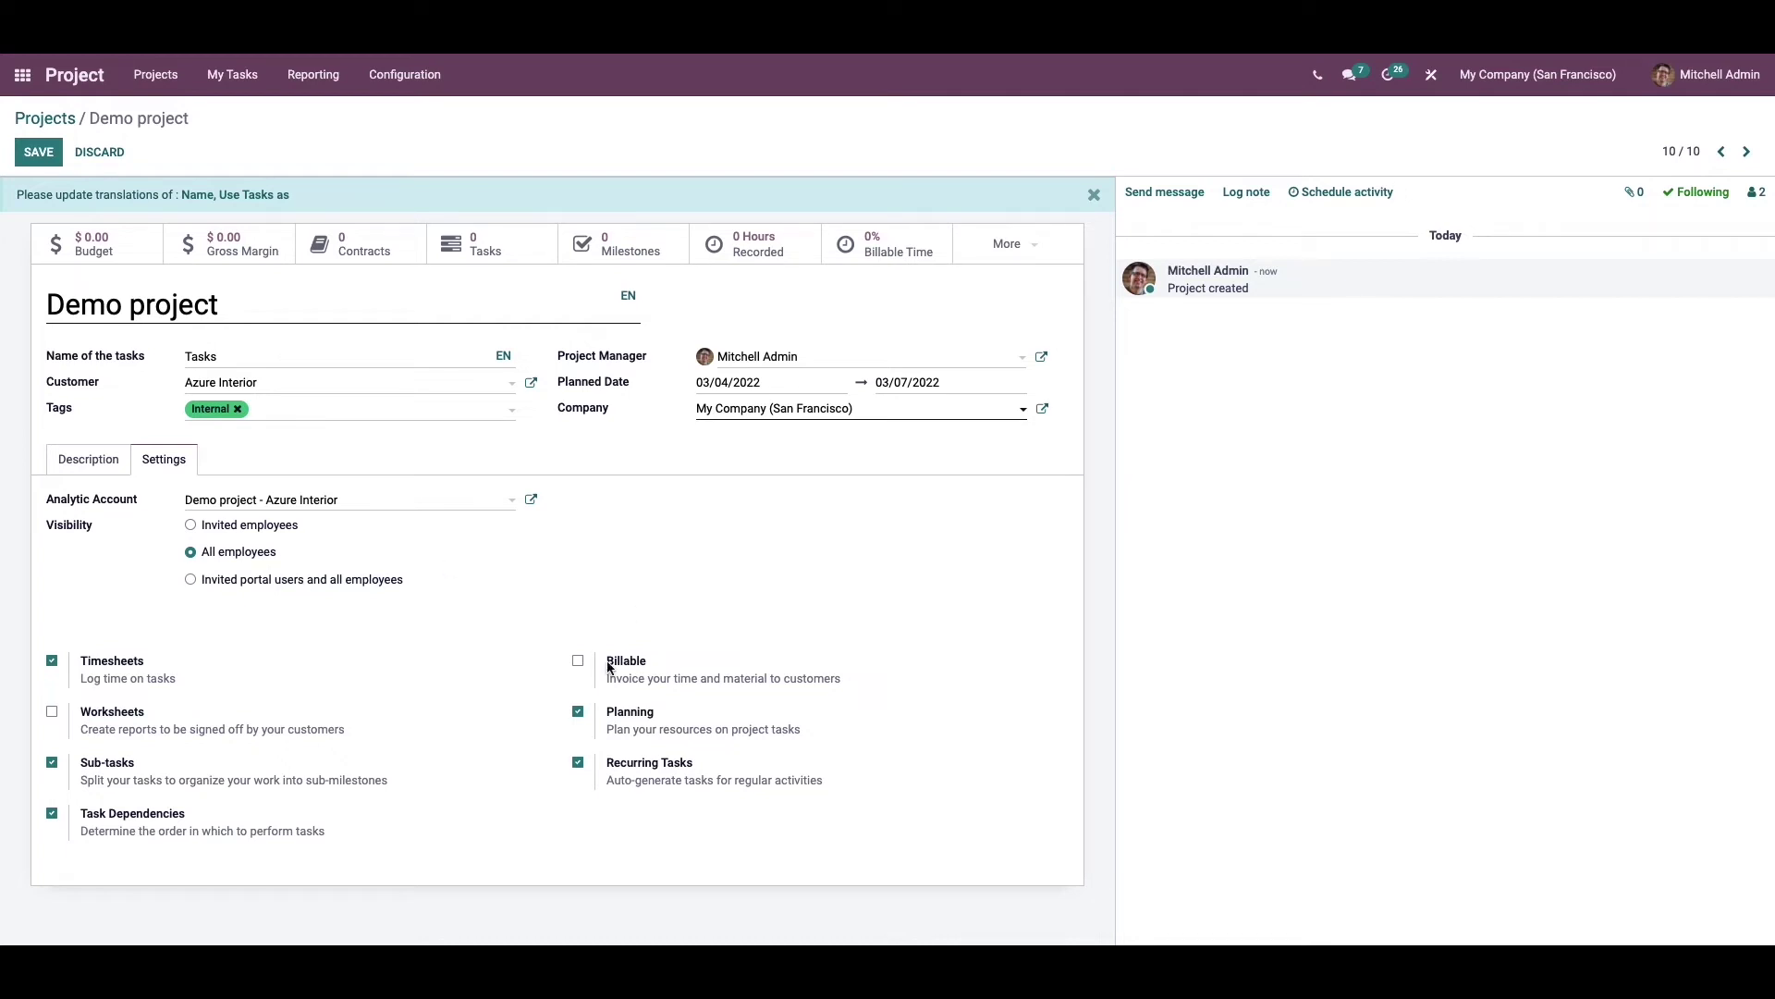
- Check the Demo project's updated followers list and close it
left_click(1756, 192)
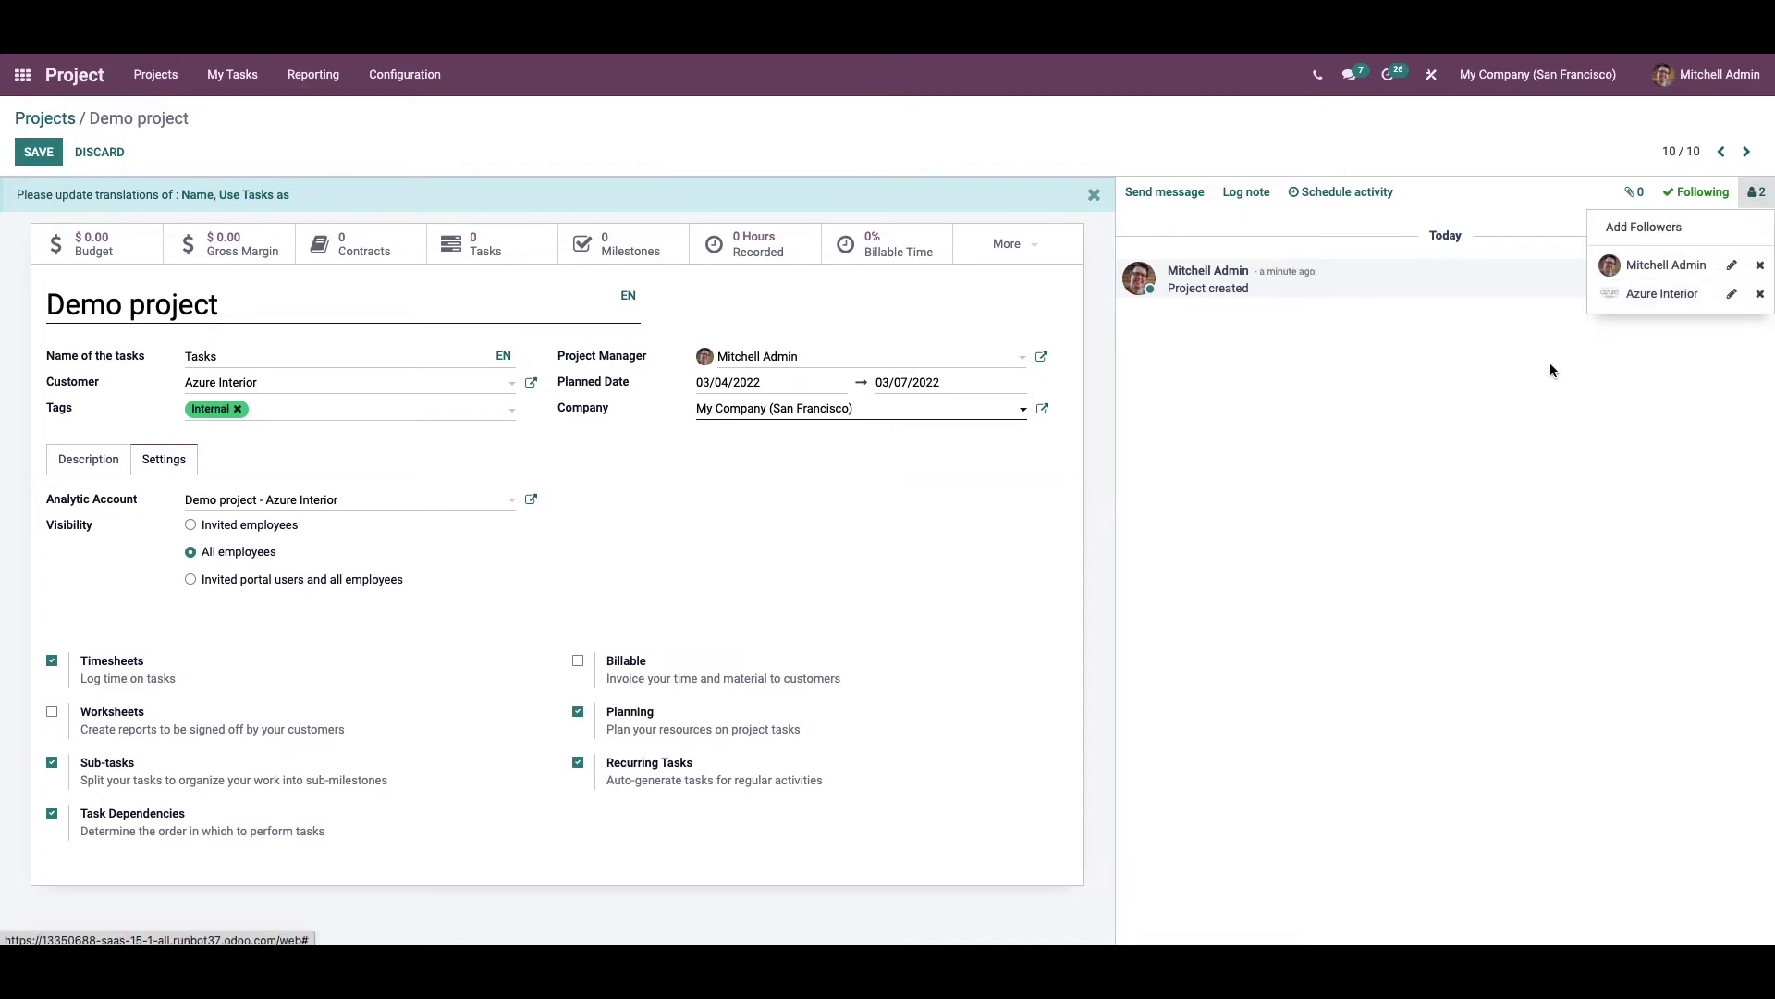
left_click(1566, 430)
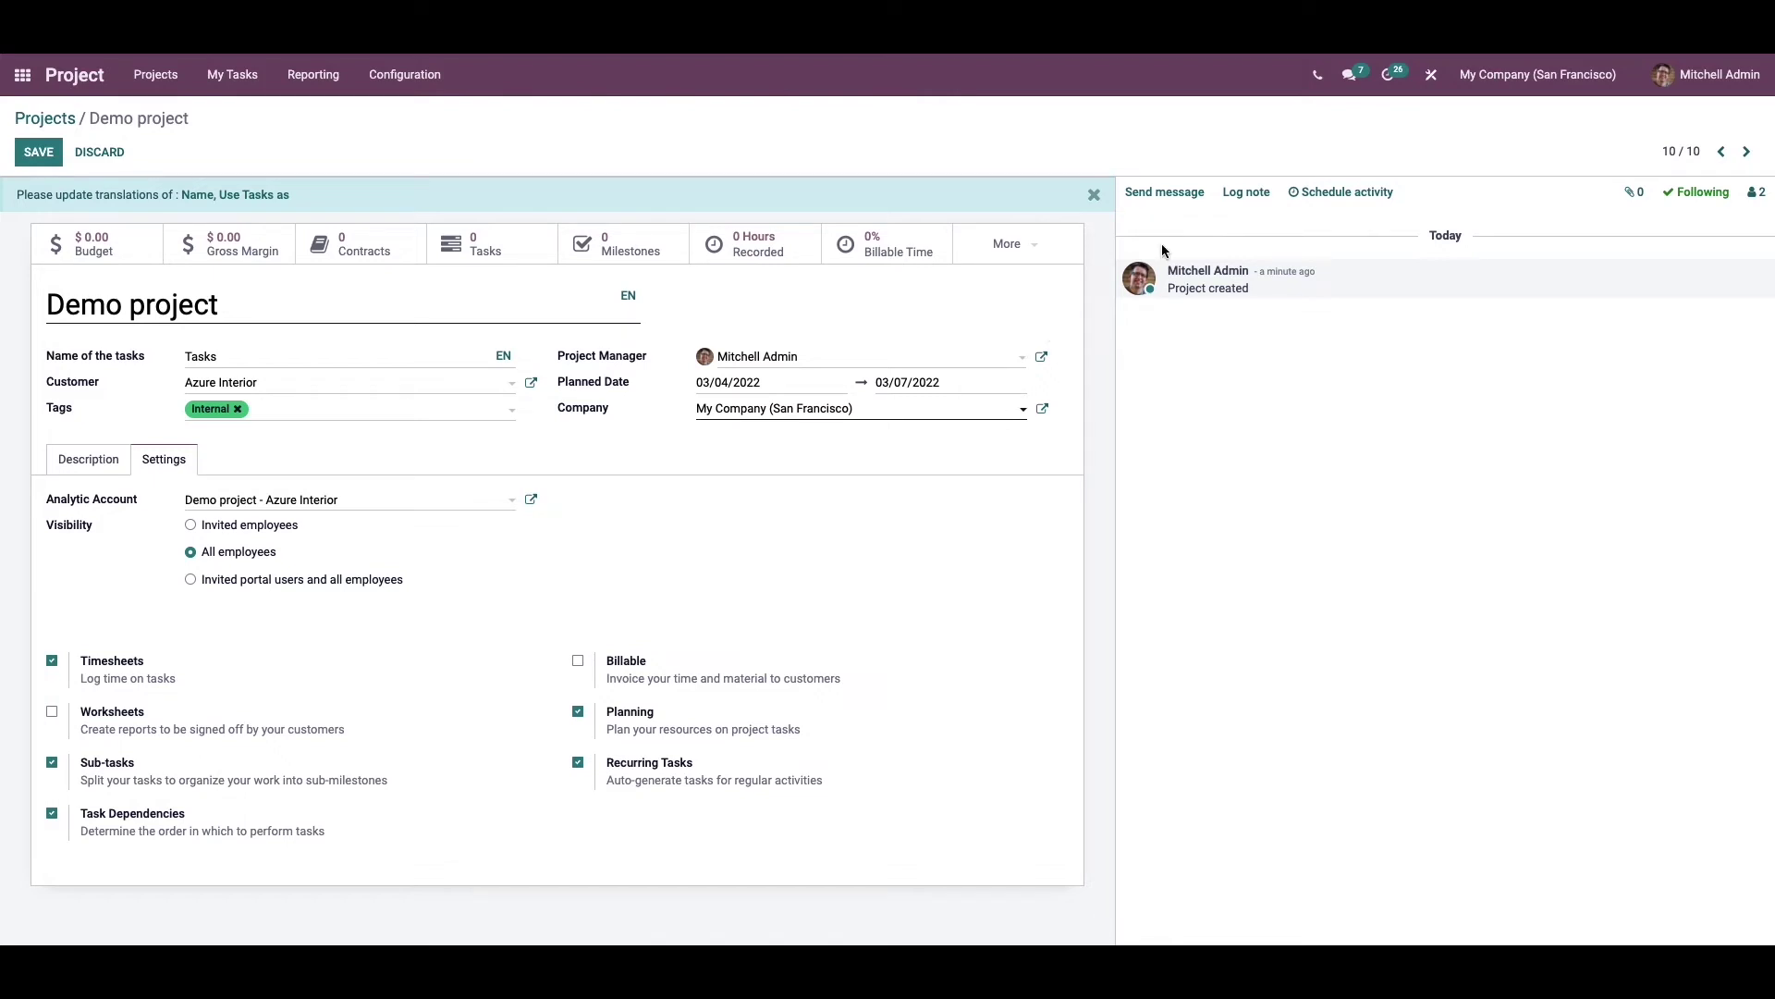
left_click(1704, 72)
- Log out and sign back in as the demo user with the saved login
left_click(1655, 243)
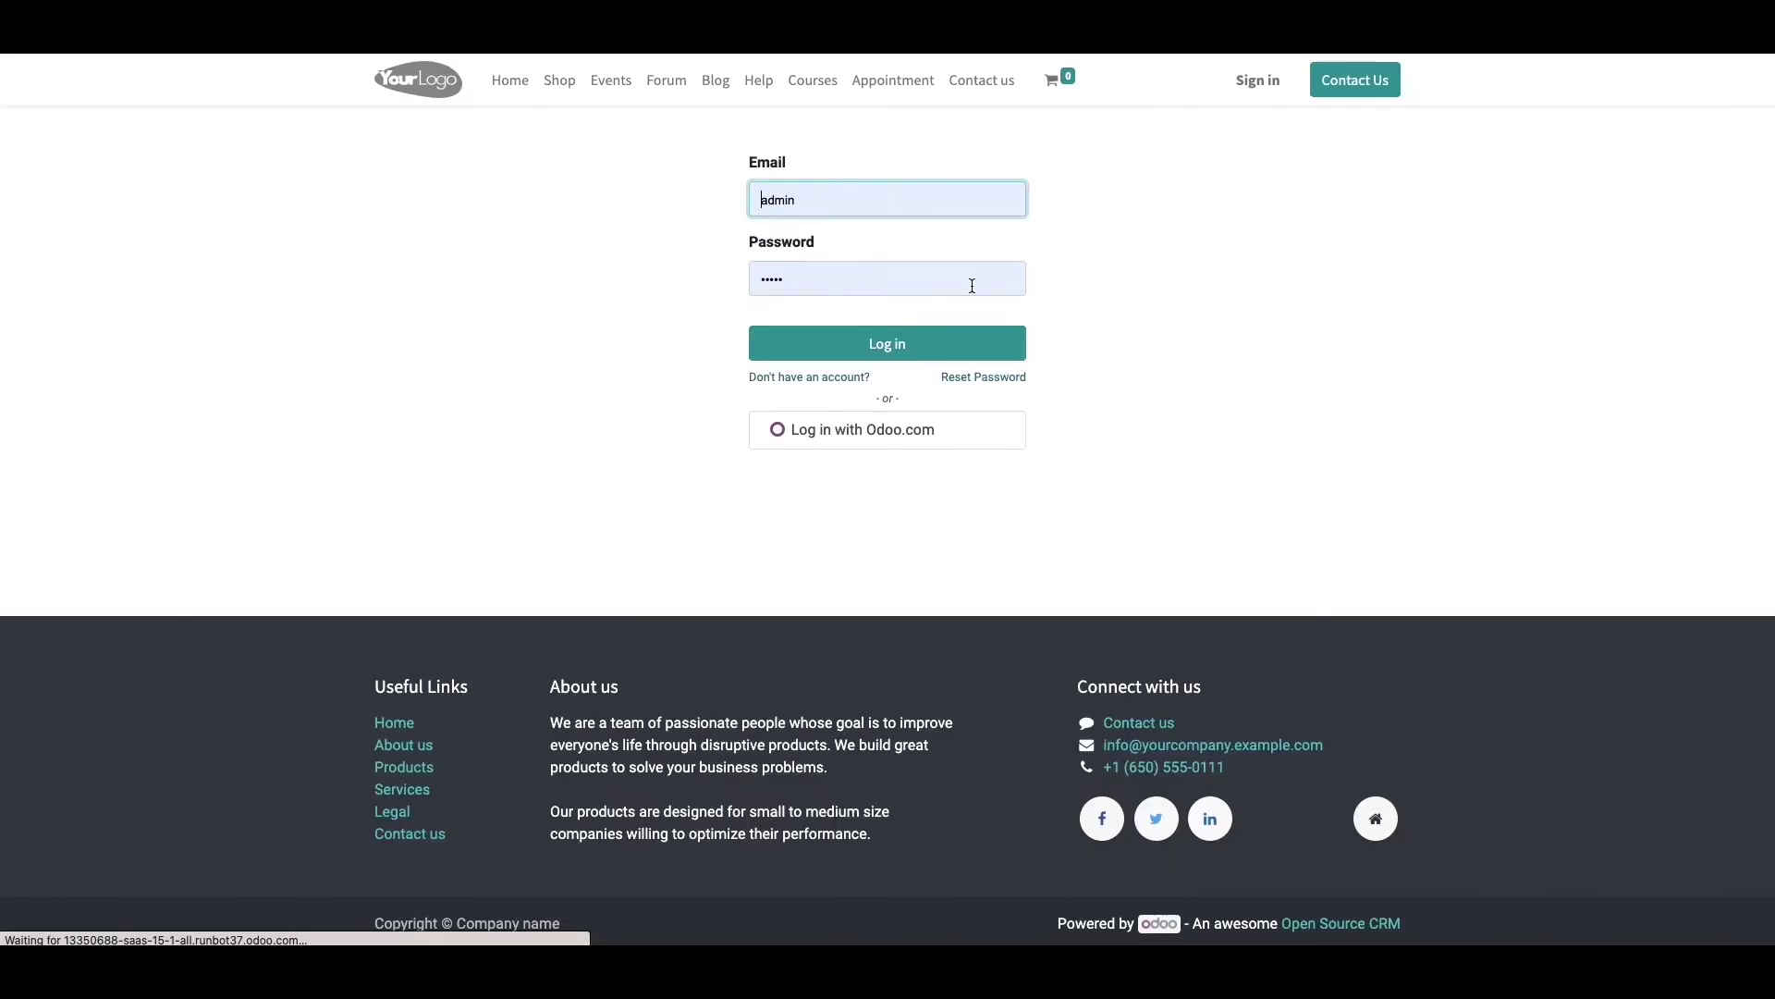
left_click(812, 204)
left_click(804, 292)
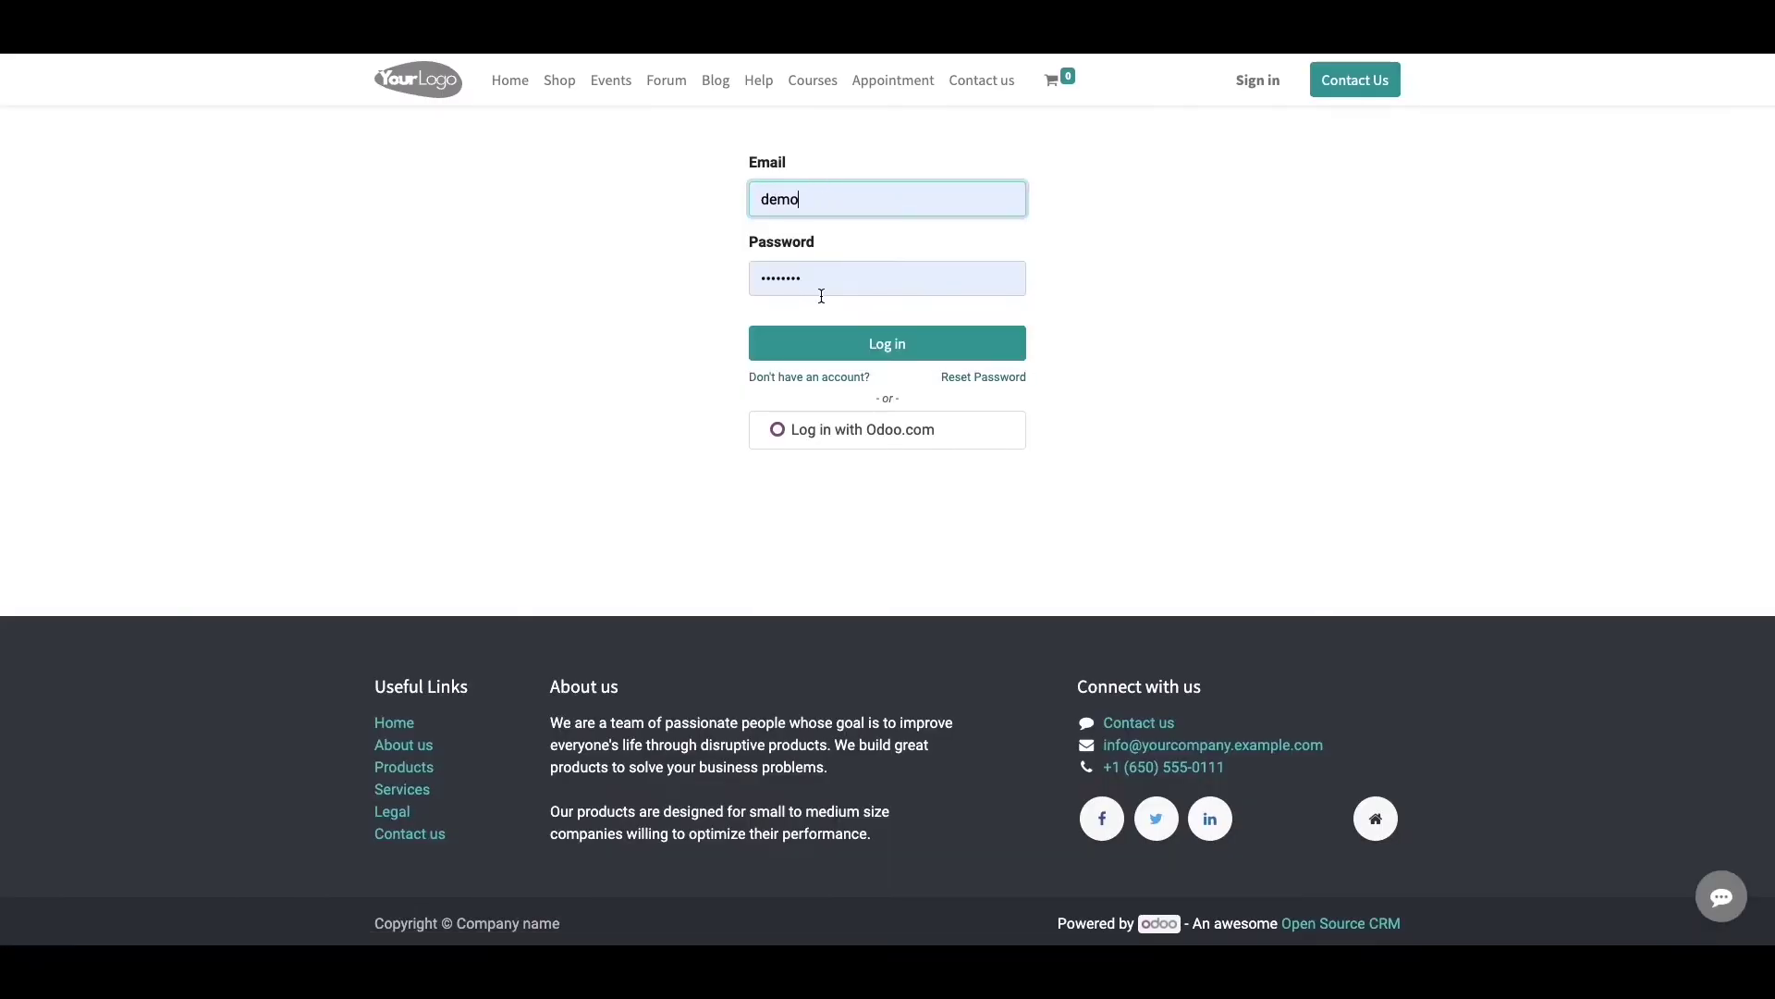
left_click(845, 345)
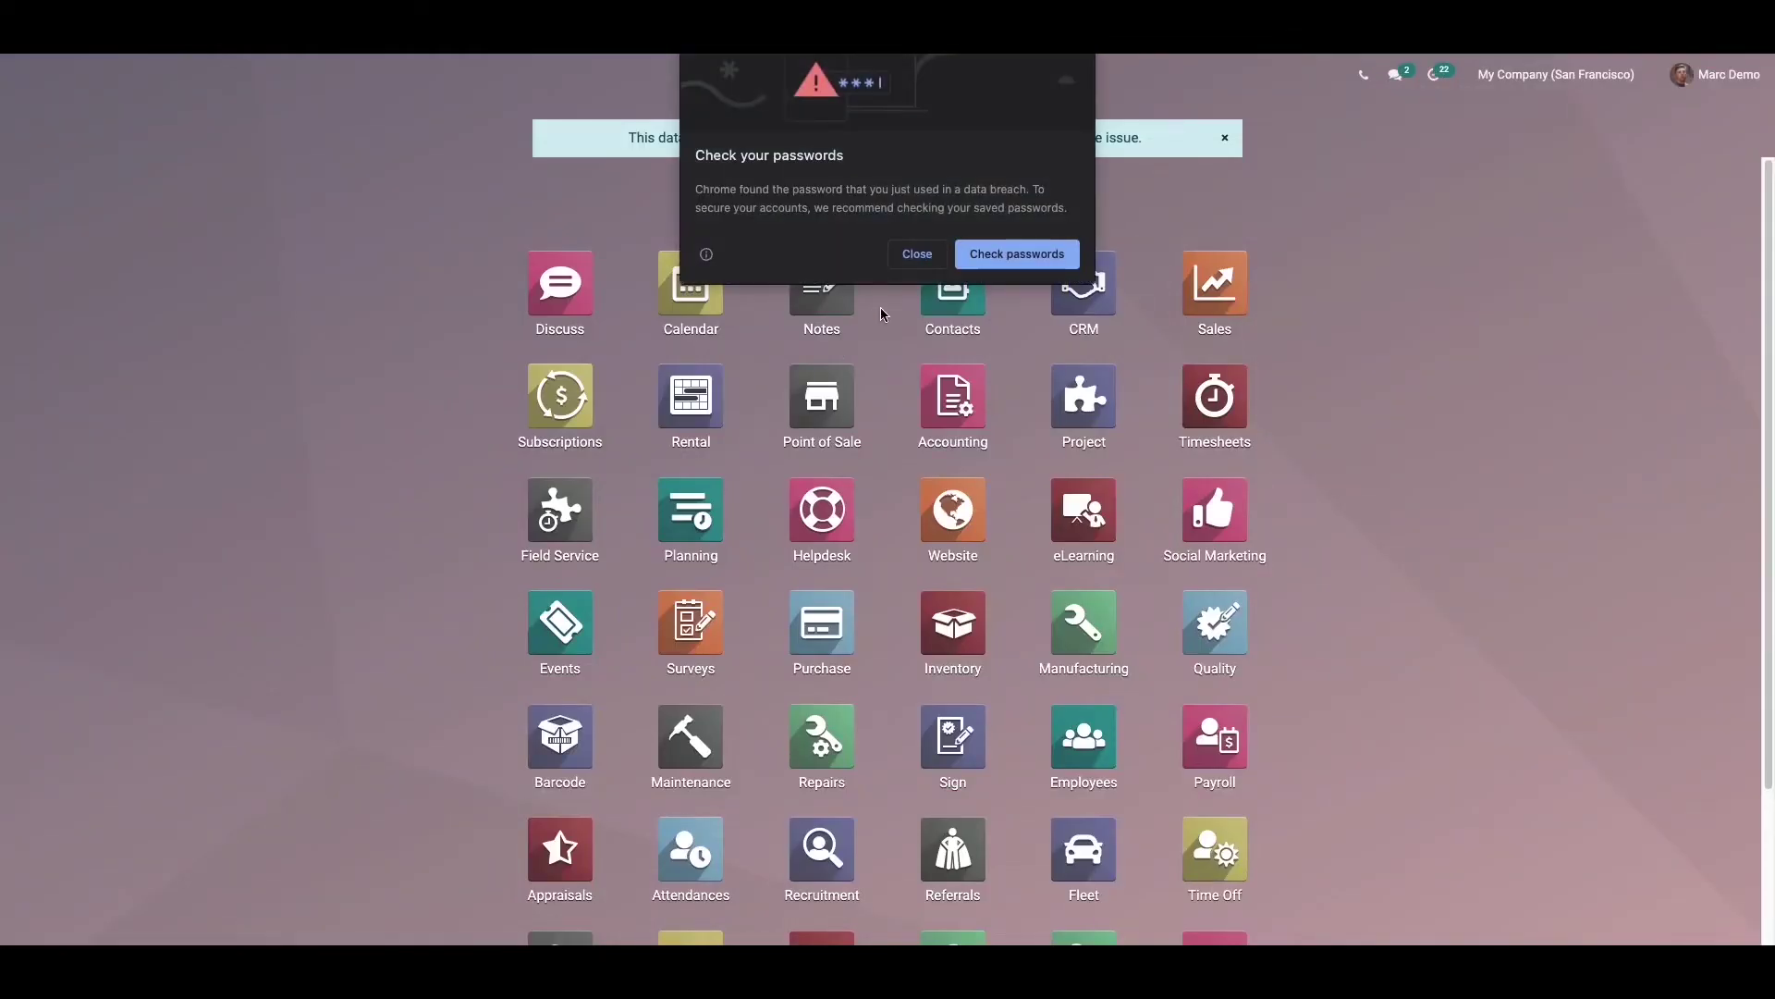
left_click(916, 259)
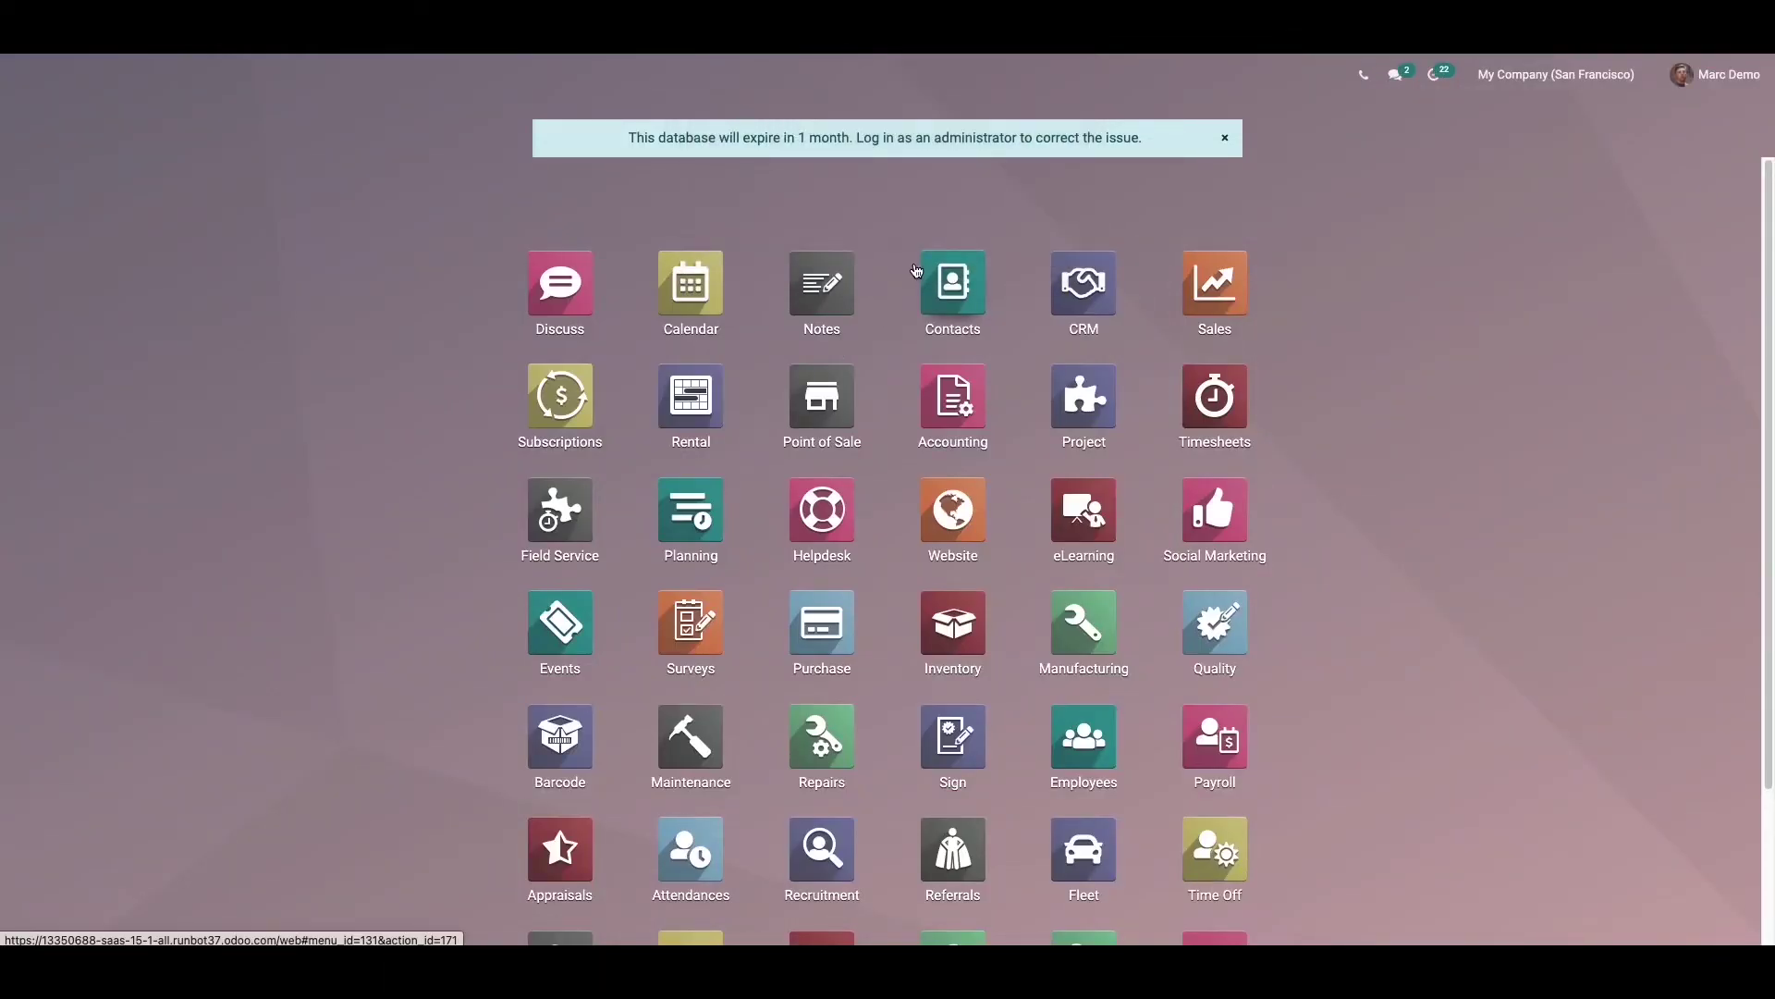
- As the demo user, open Demo project from the projects list, try editing, then discard
type("pr")
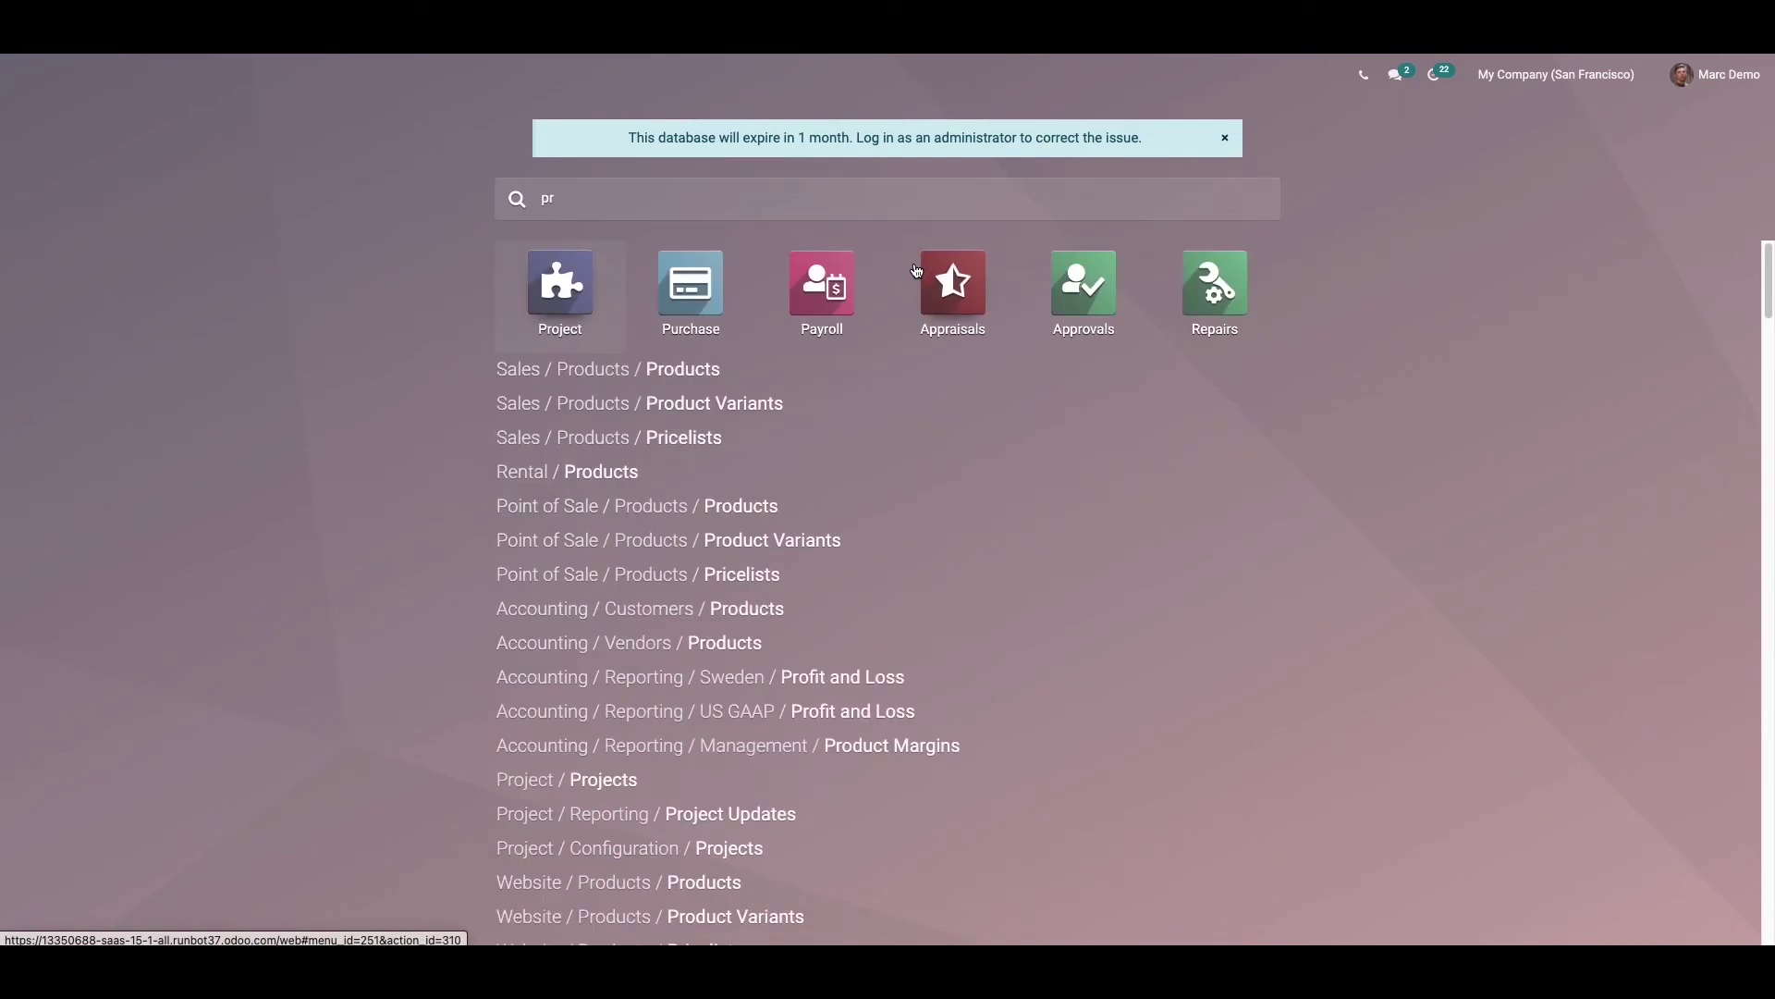
left_click(507, 288)
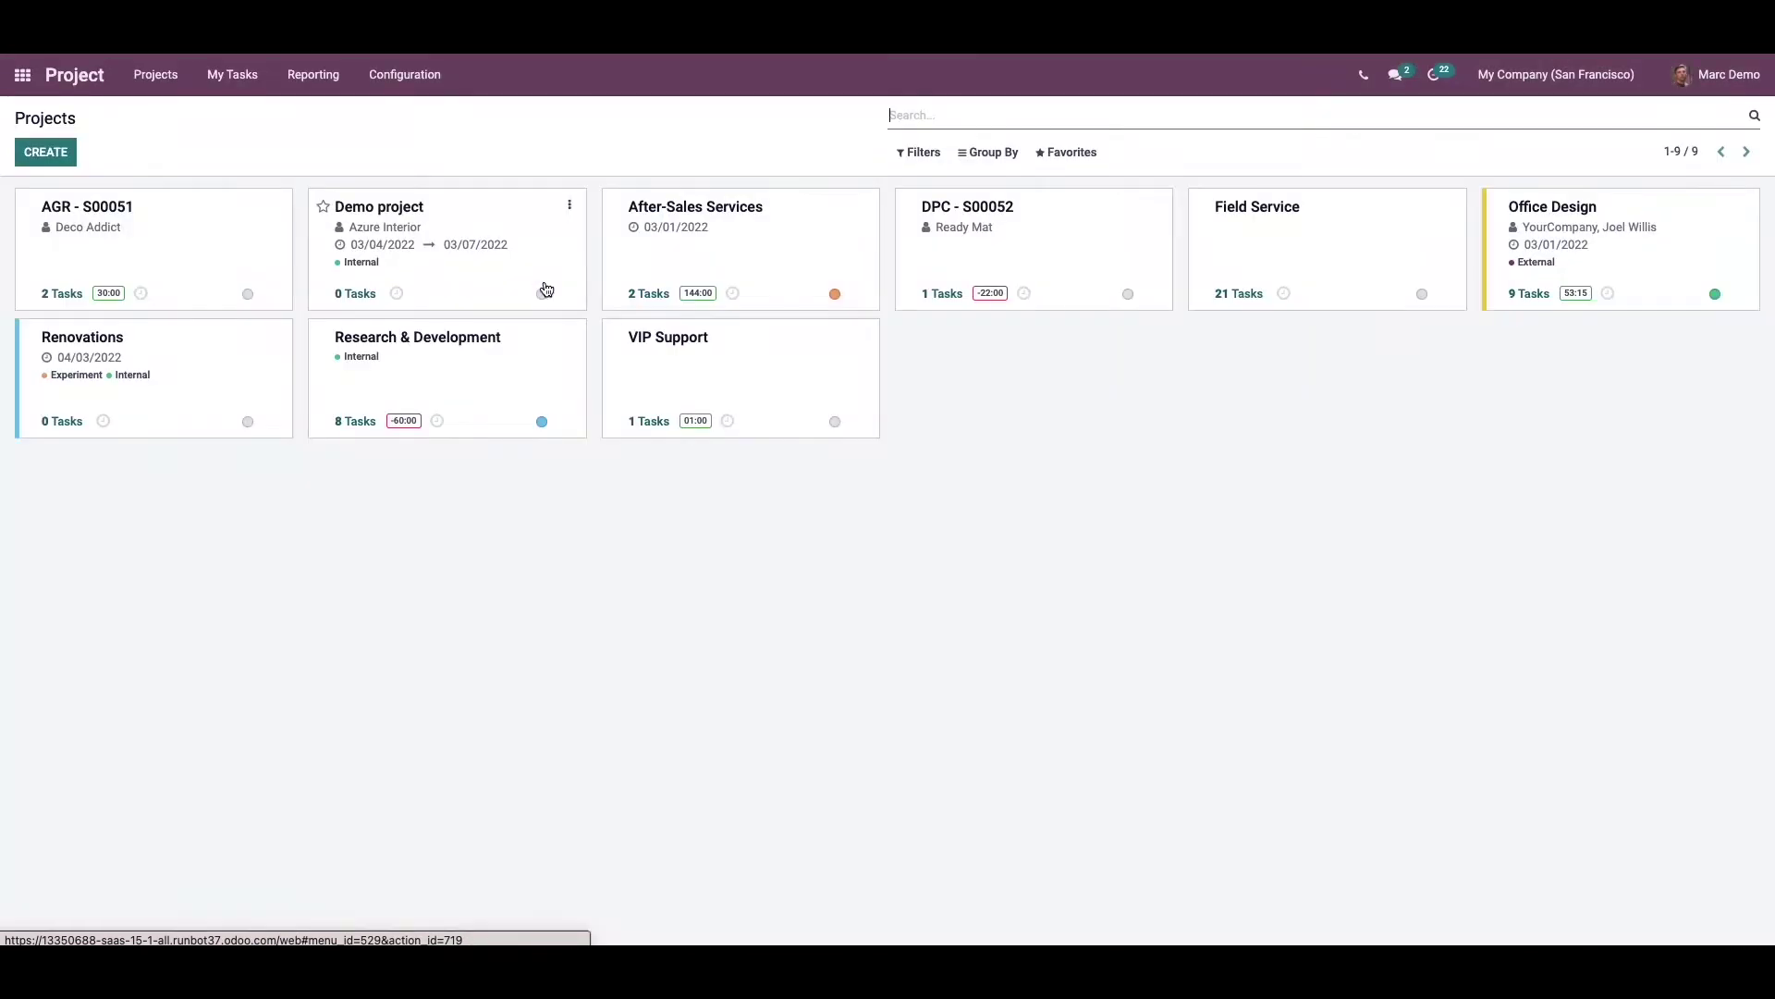
left_click(393, 91)
left_click(407, 119)
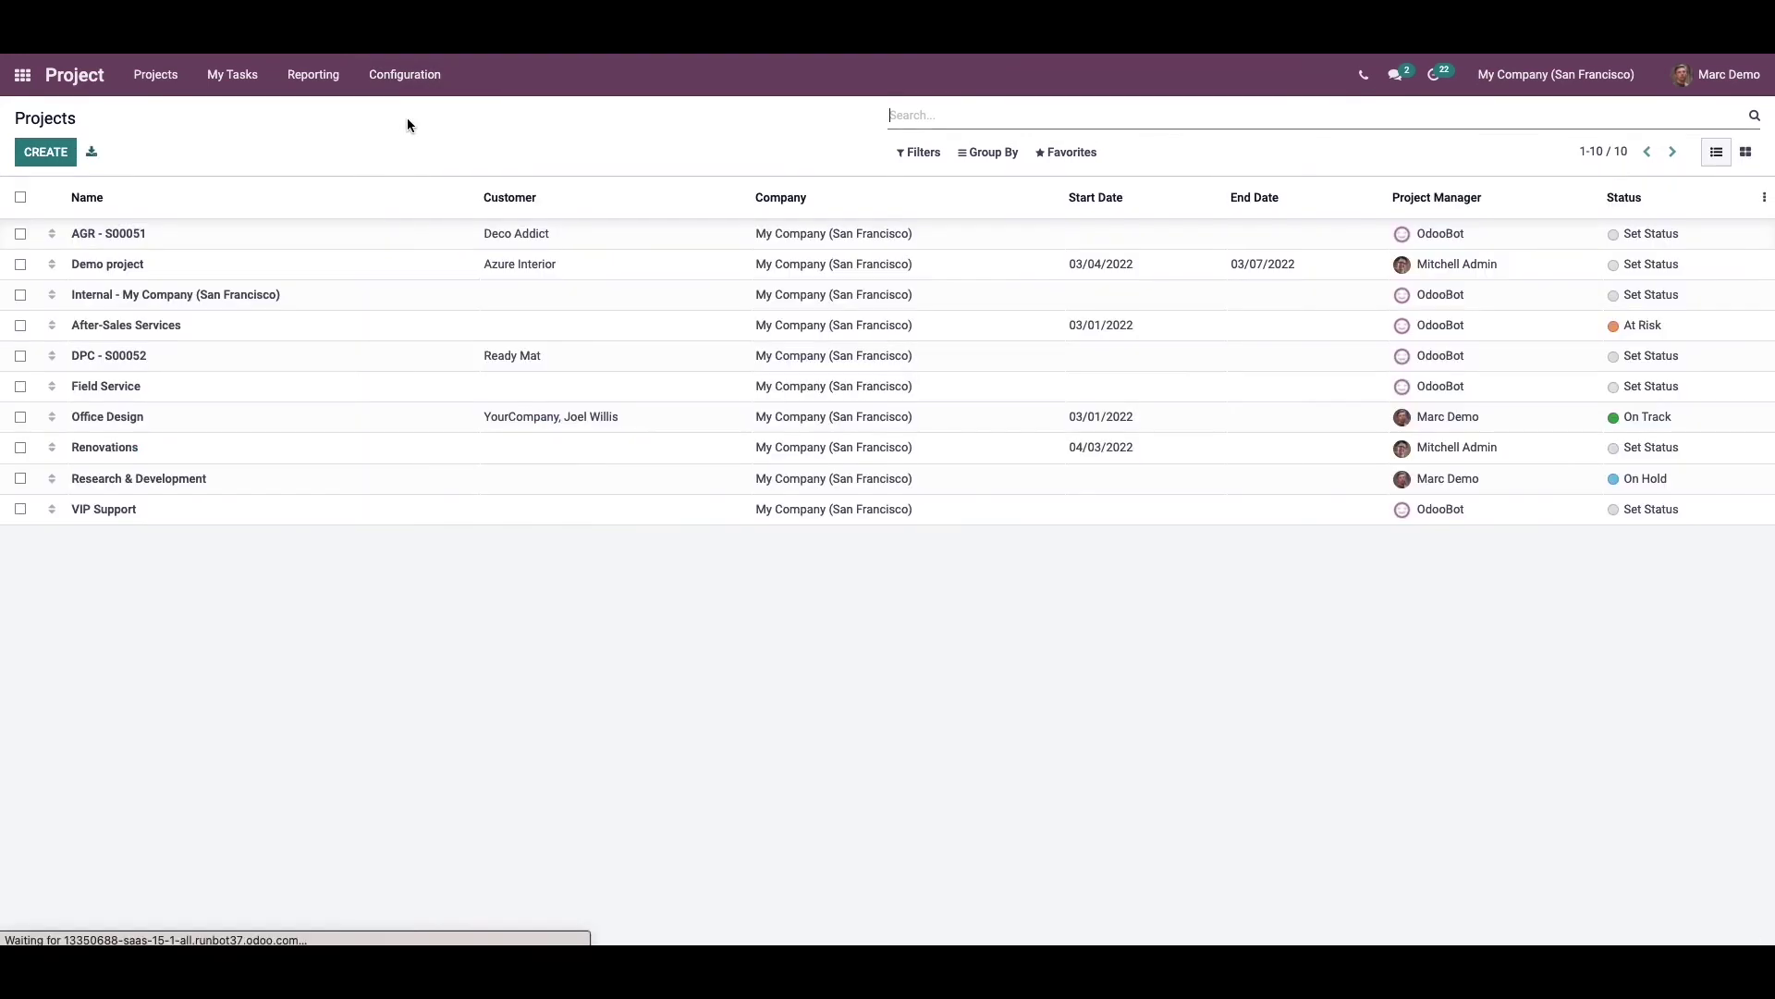
left_click(365, 269)
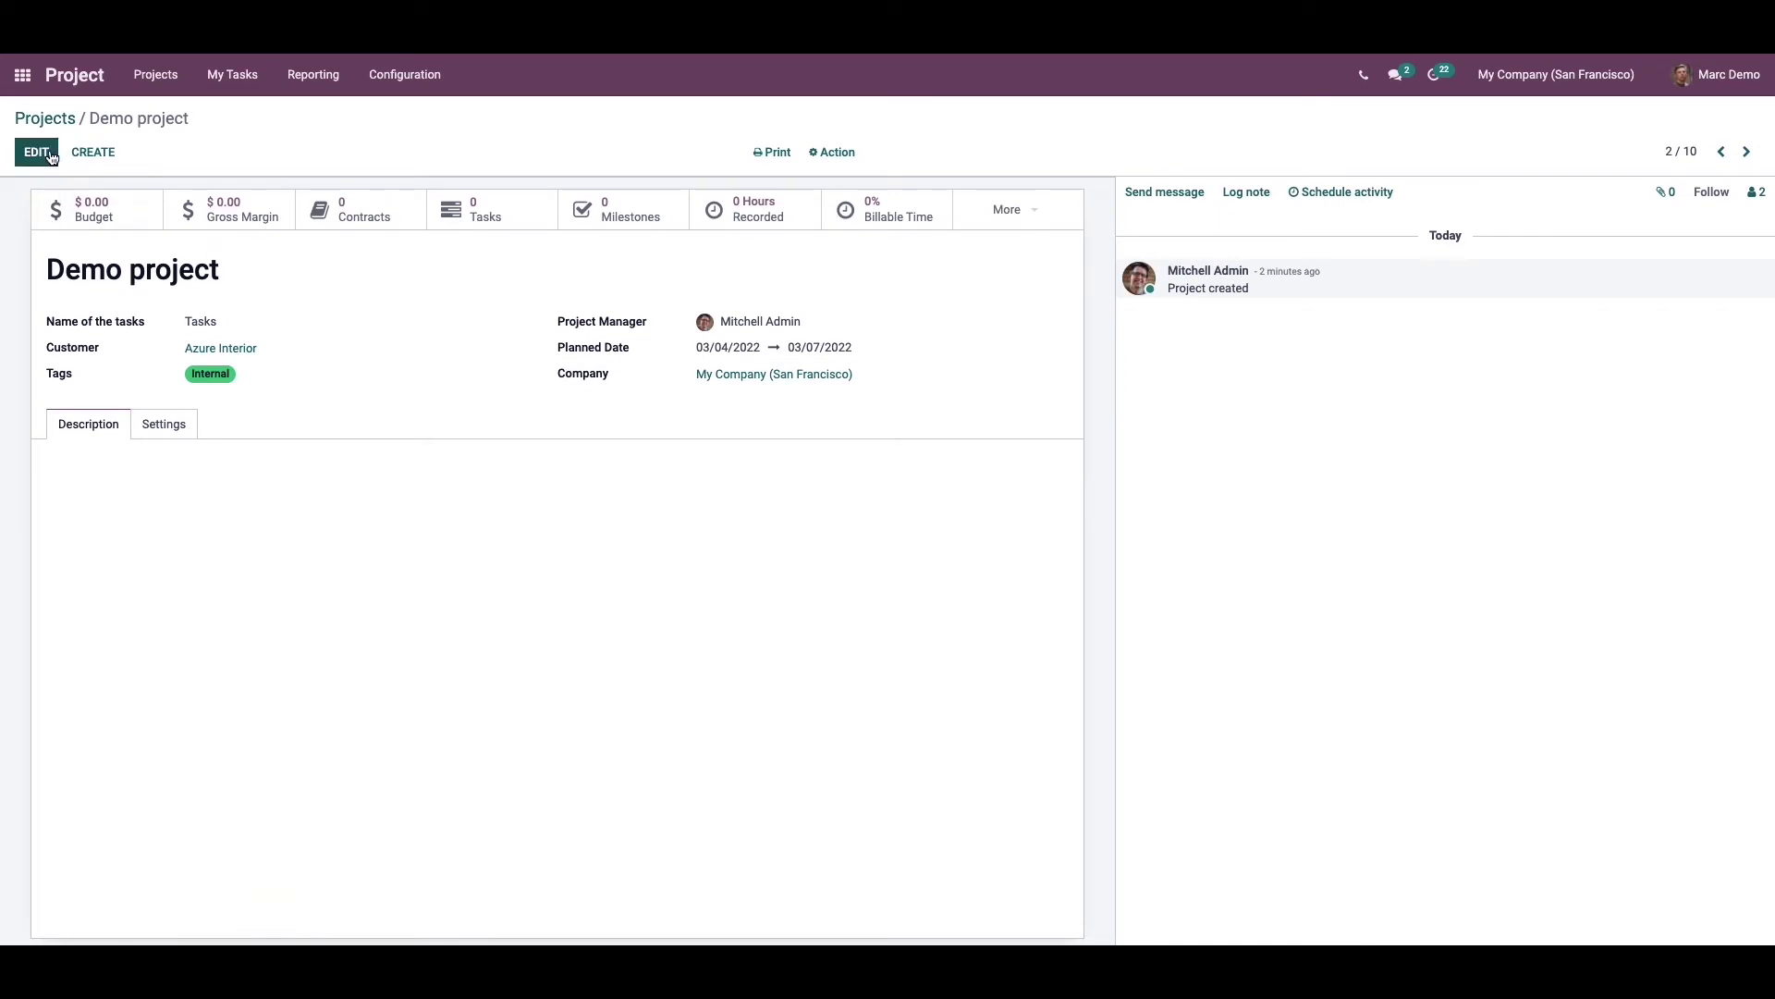
left_click(46, 156)
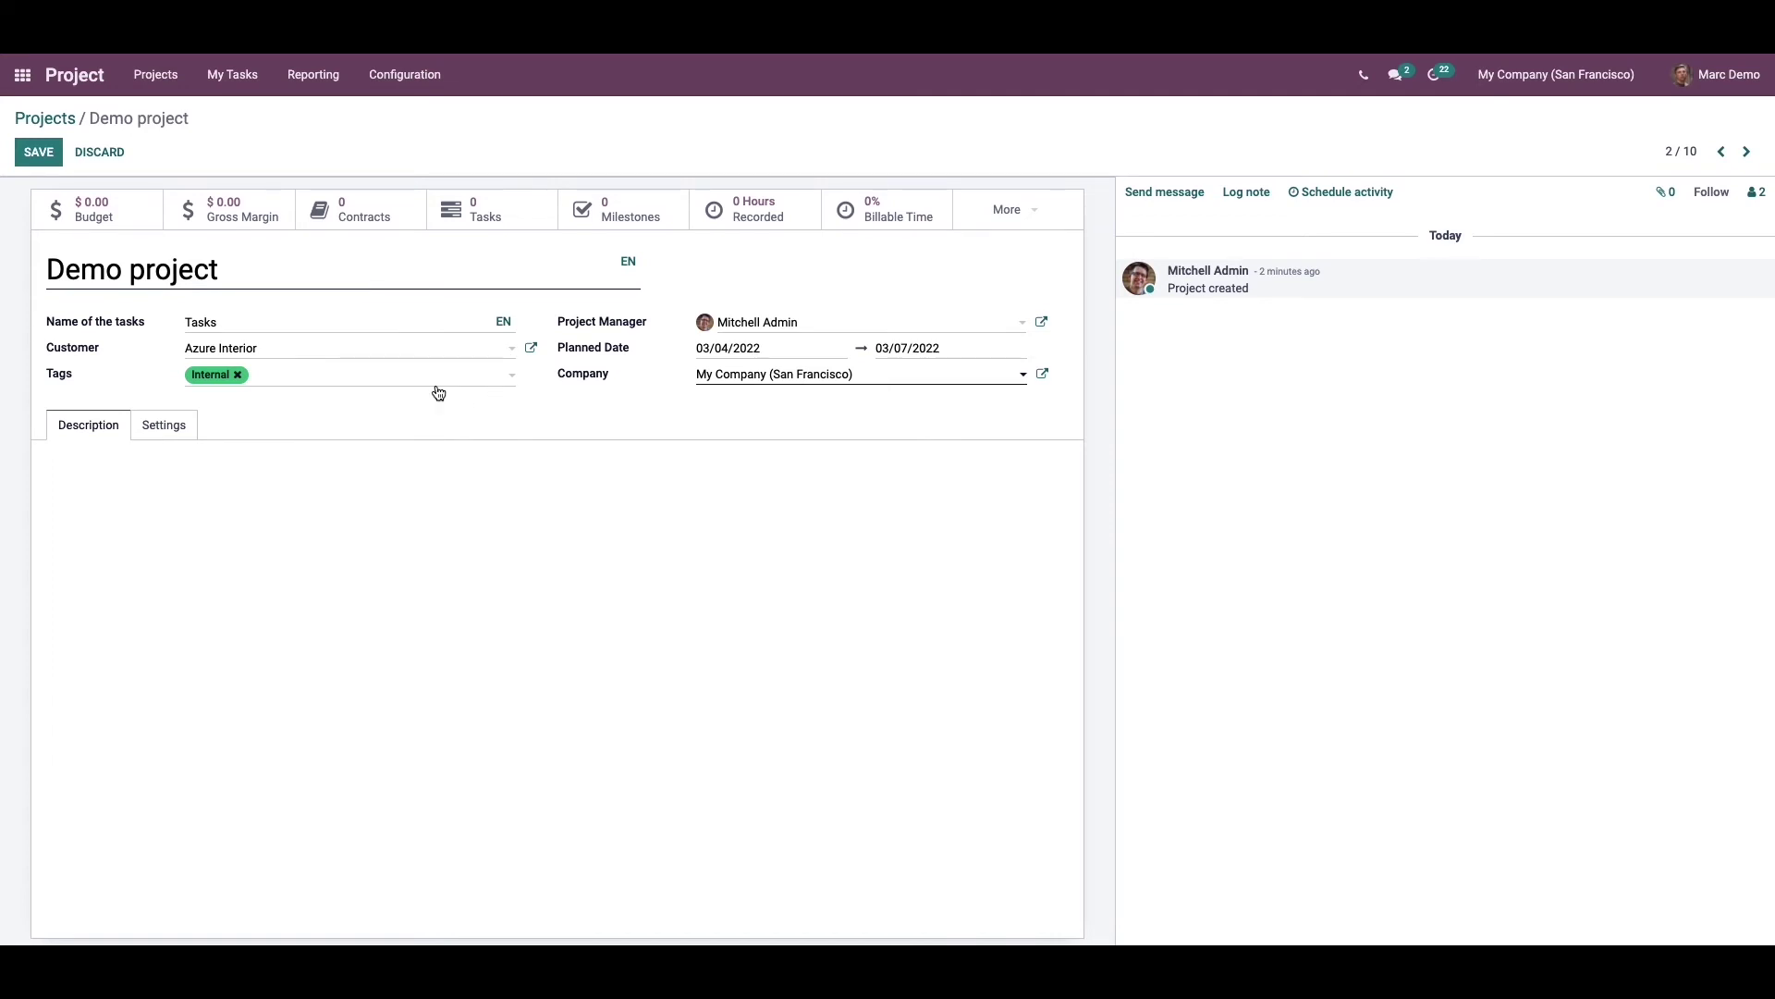
left_click(103, 152)
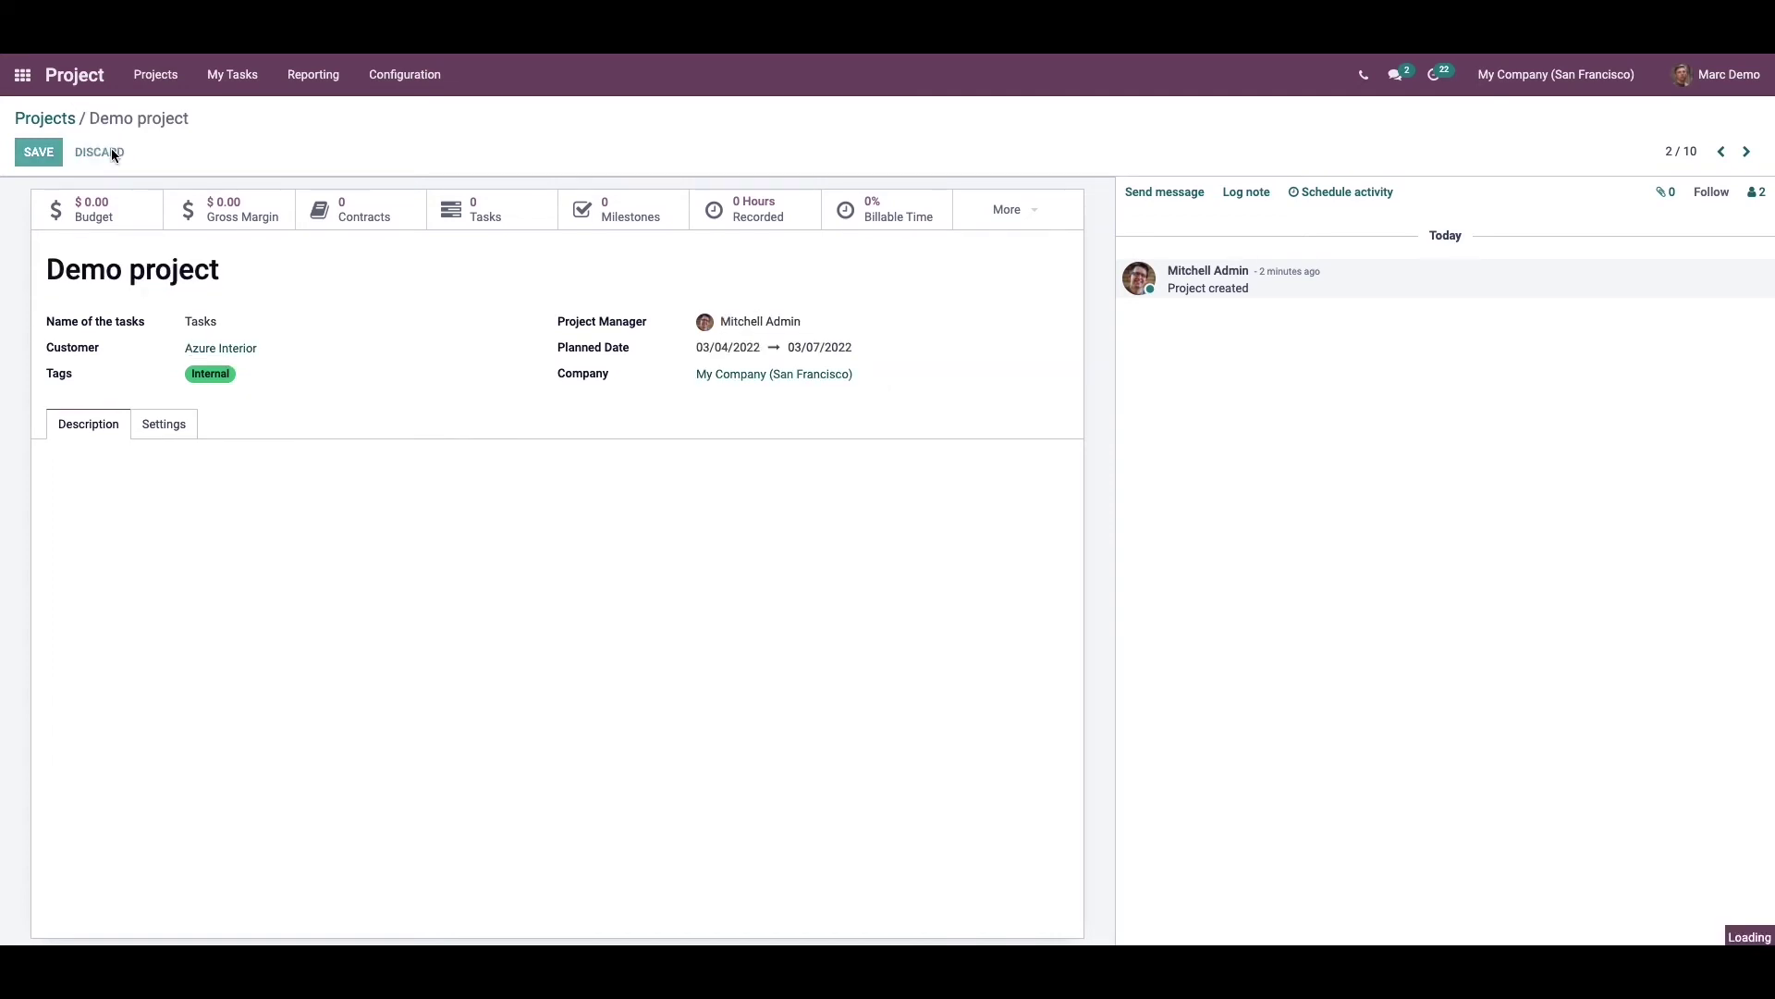
- Log out of the demo account and sign in as the administrator
left_click(1706, 74)
left_click(1695, 242)
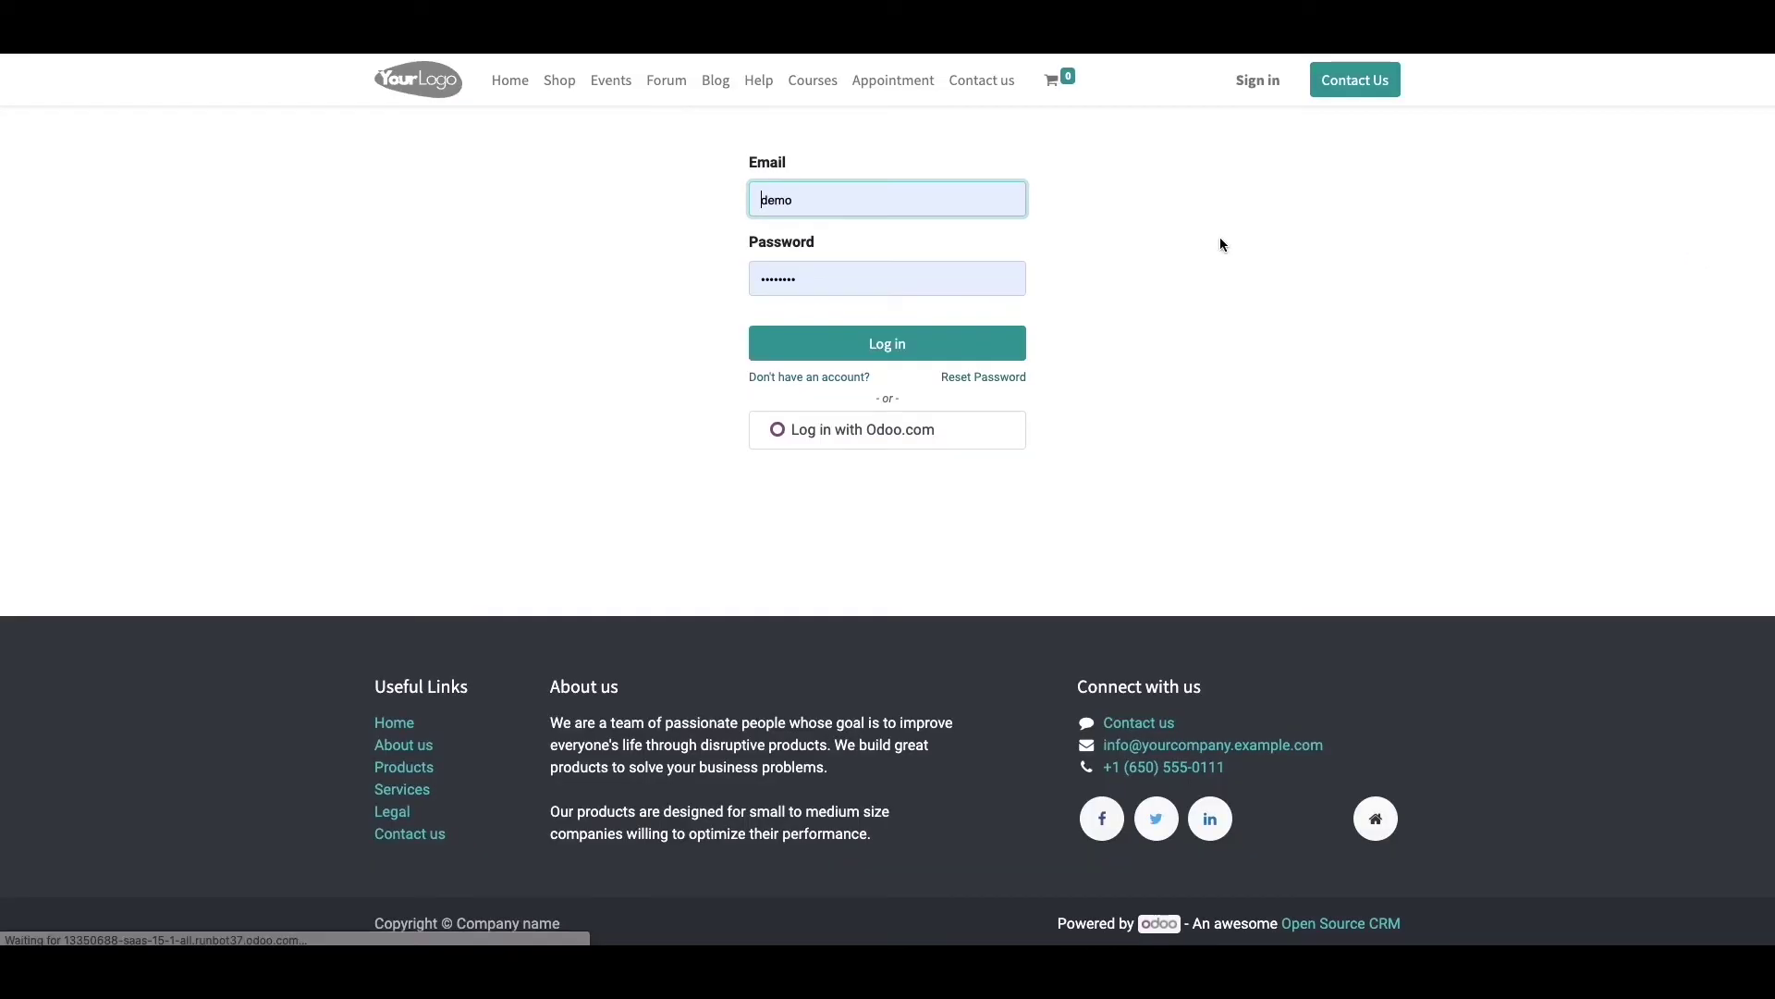
left_click(848, 193)
left_click(852, 295)
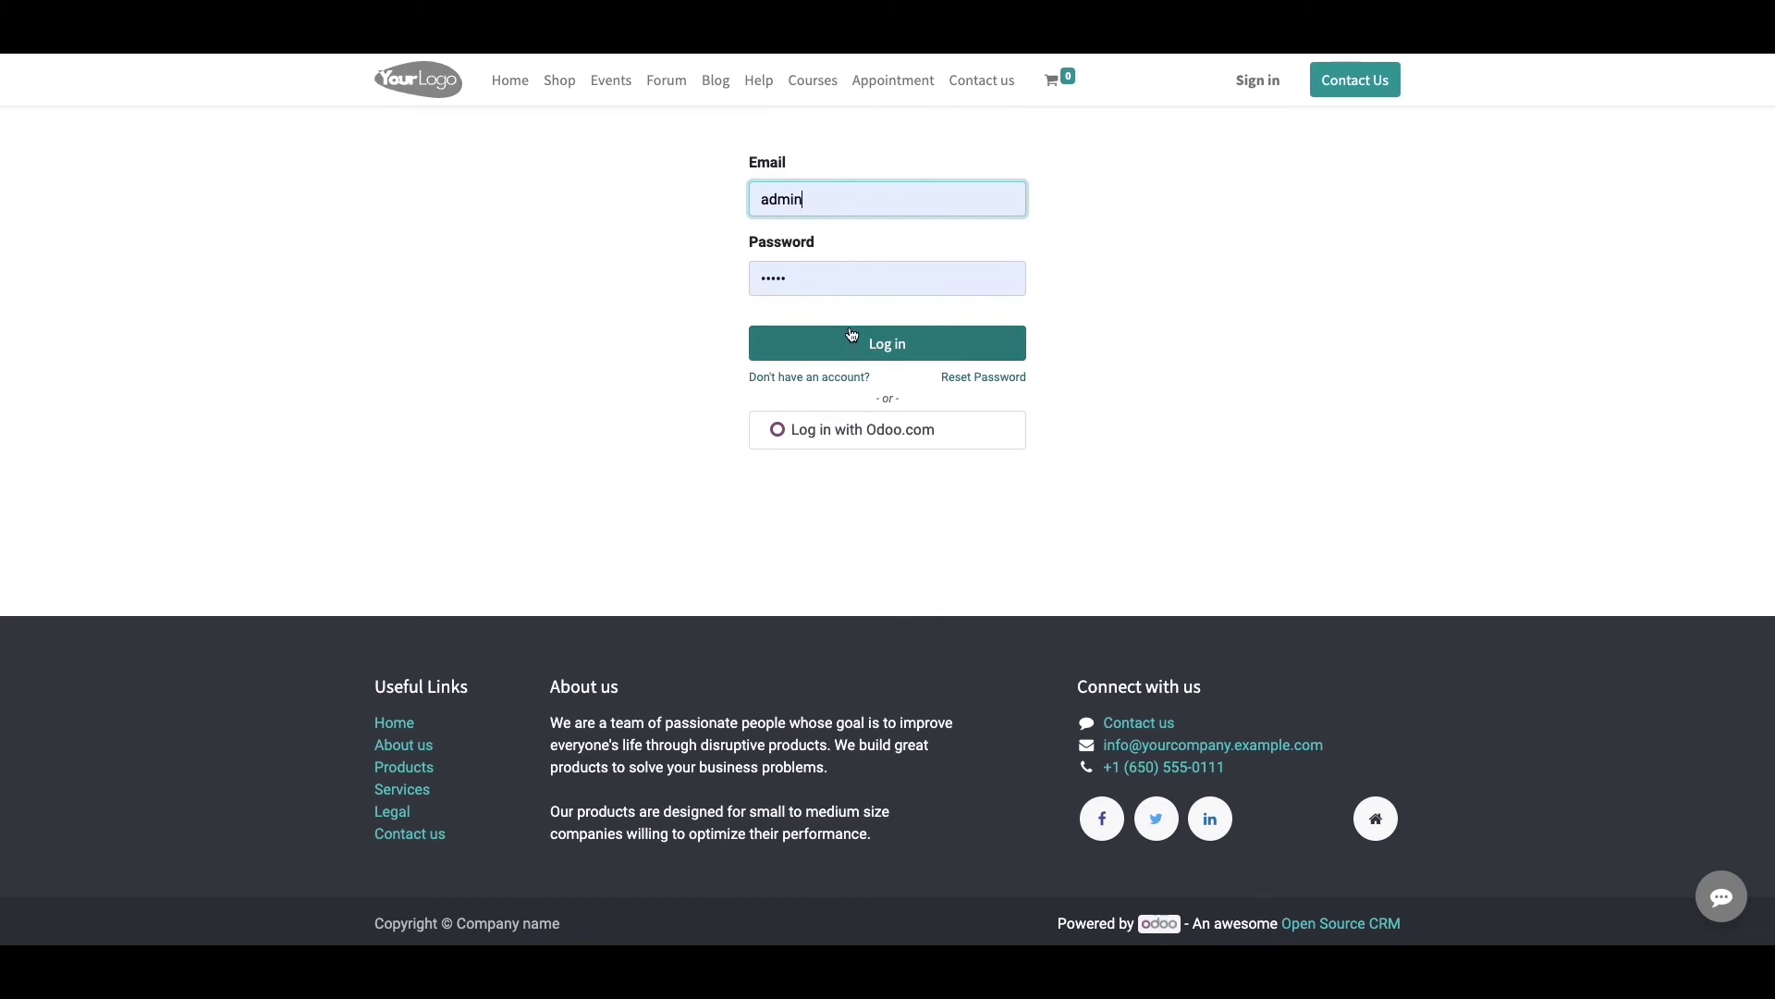
left_click(852, 337)
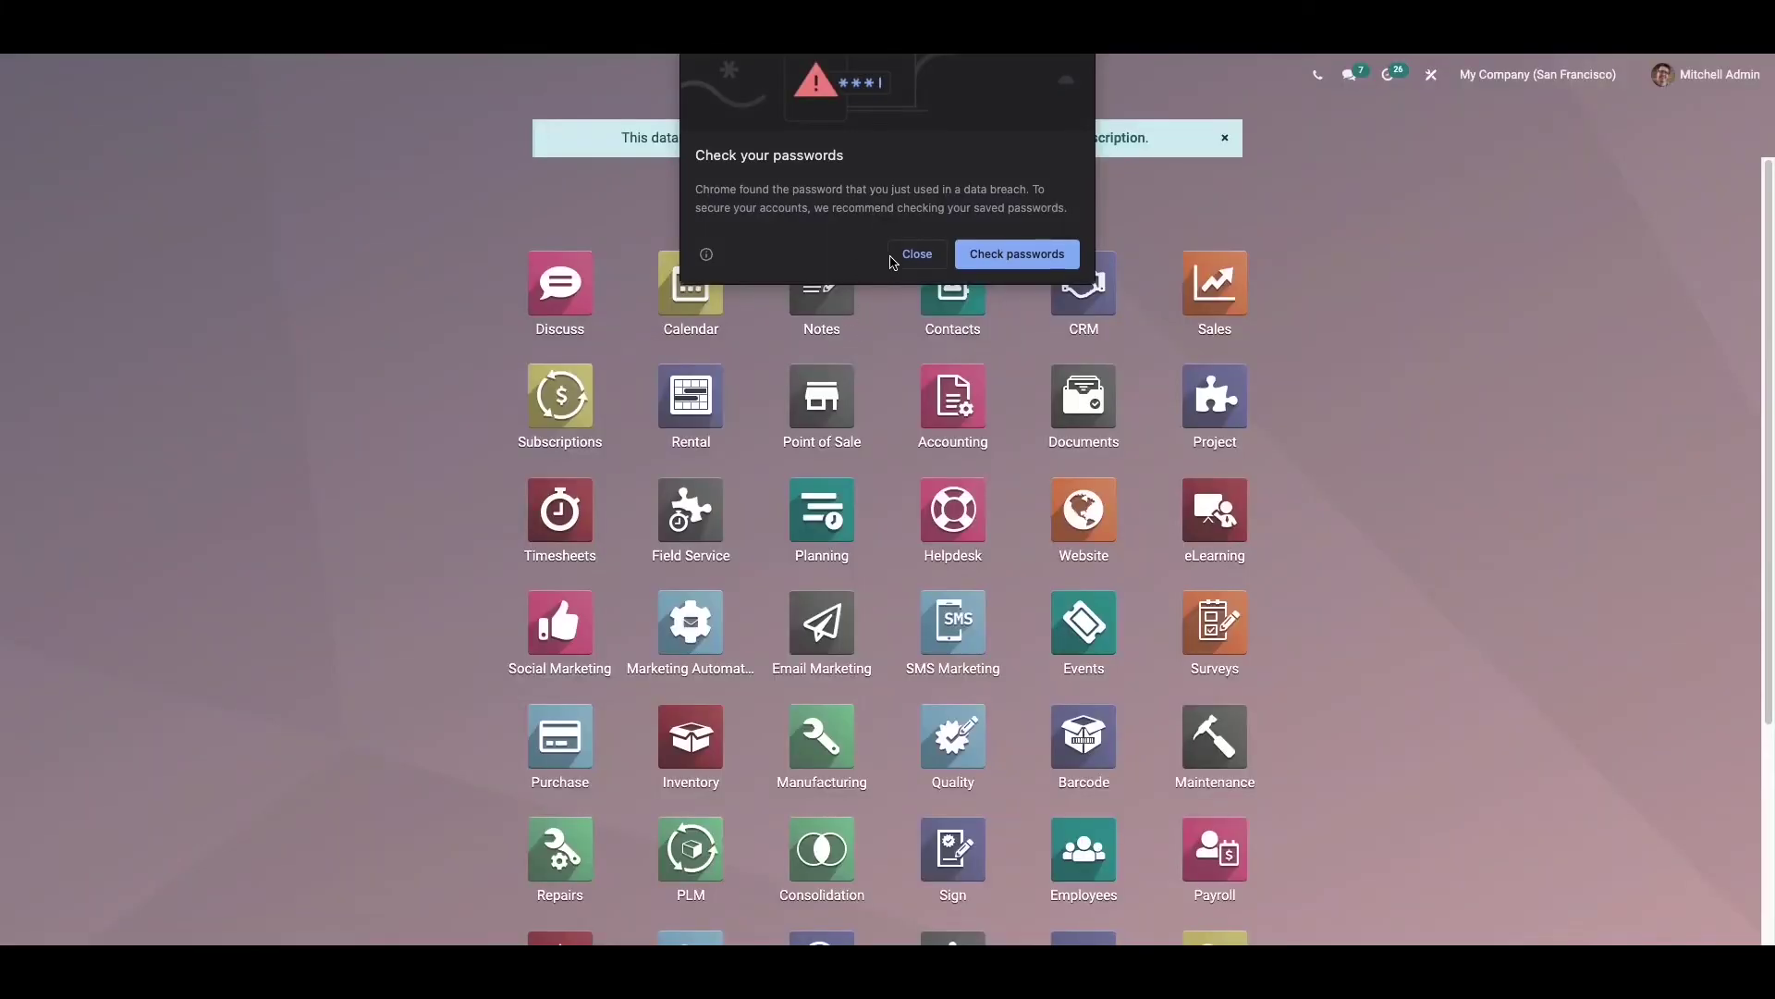
left_click(901, 266)
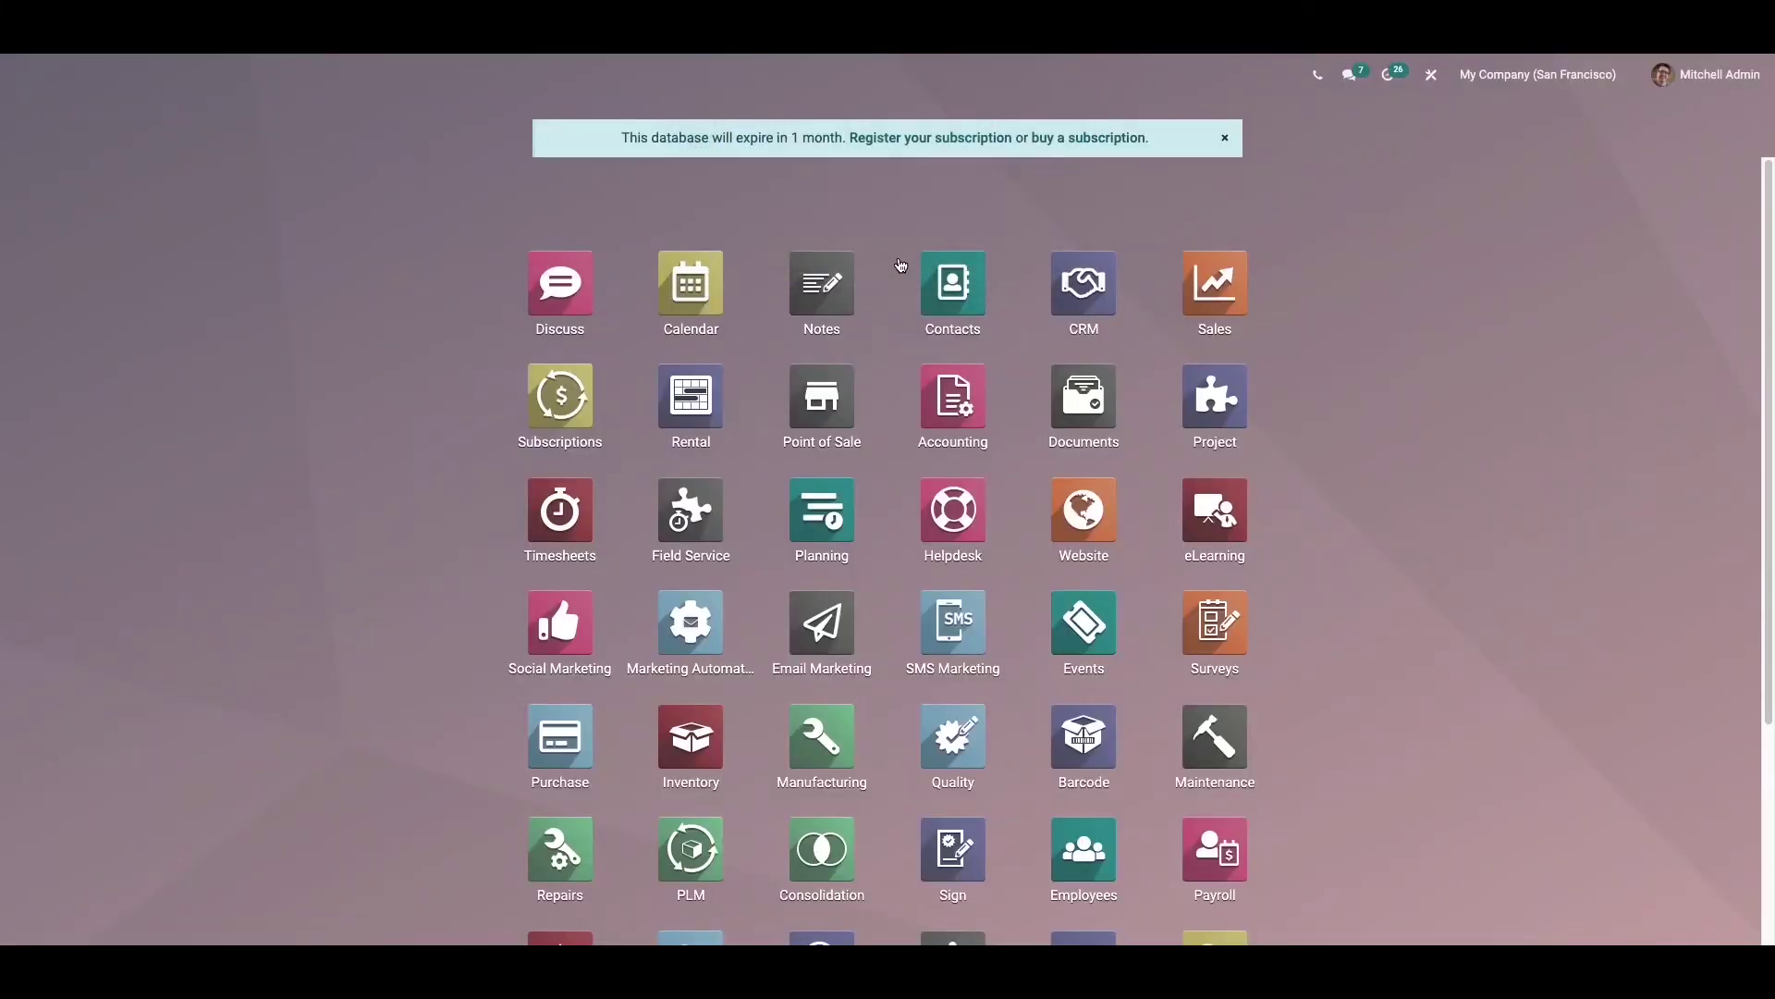
- Reopen the Demo project record from the Project app's full projects list
type("pr")
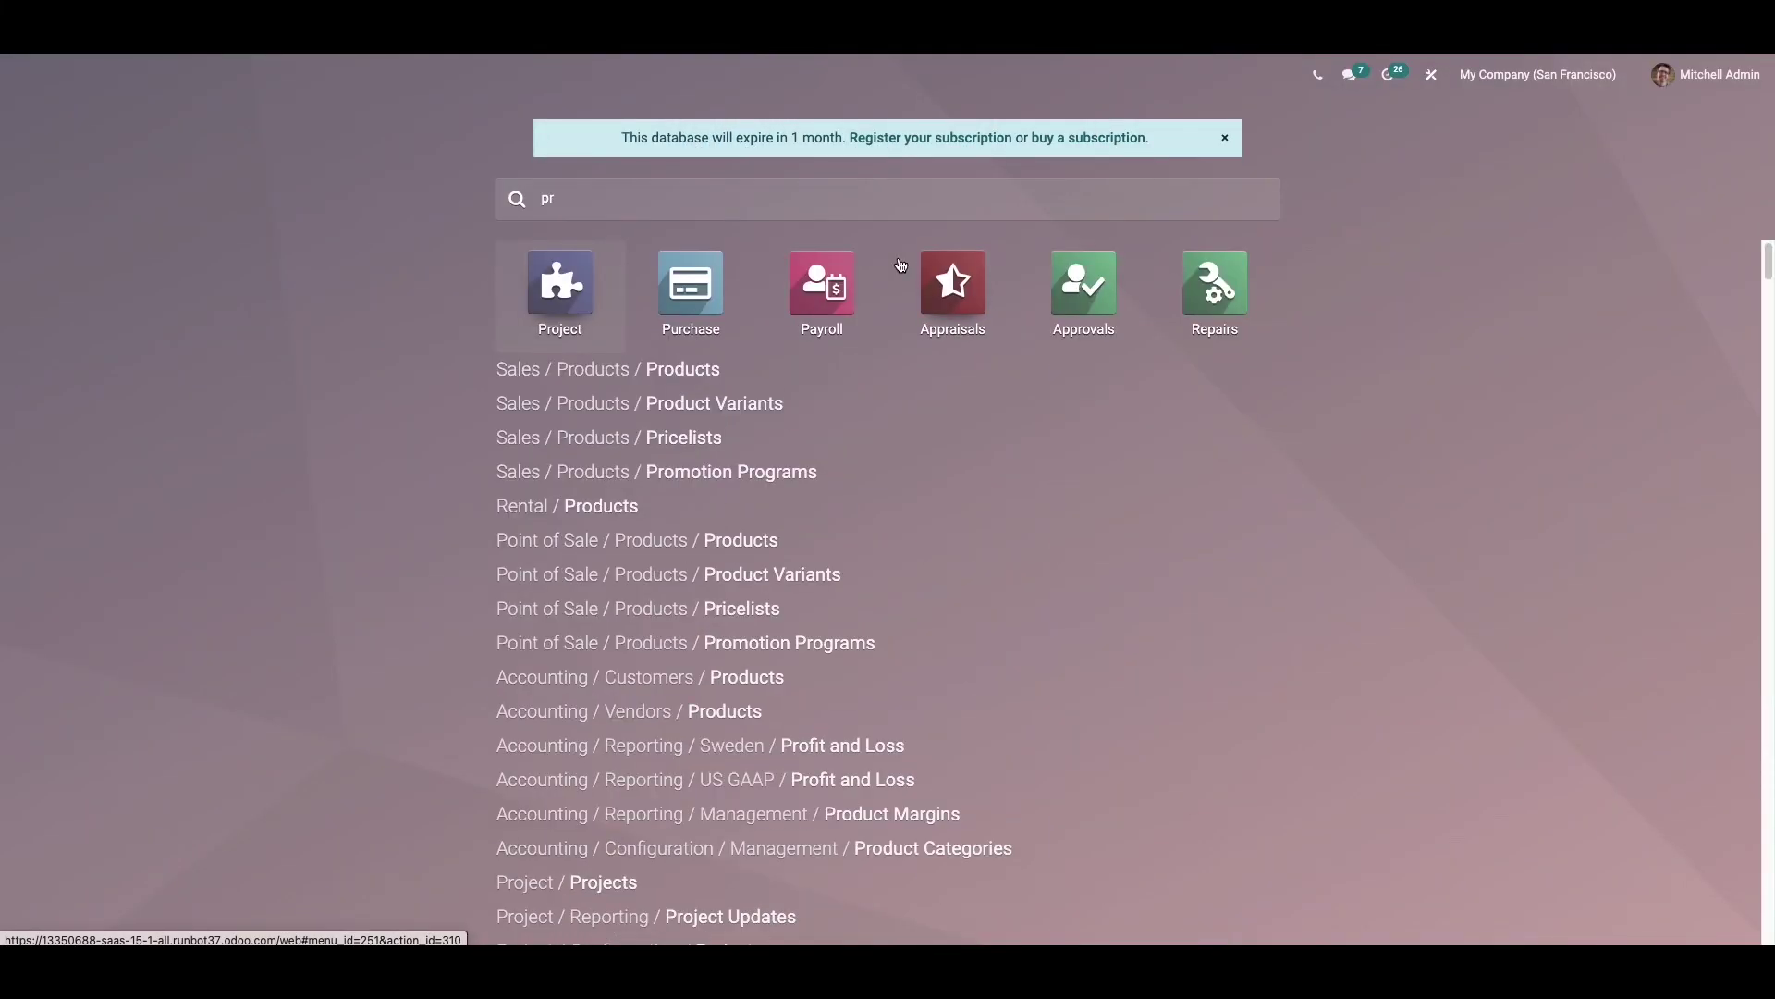
left_click(542, 292)
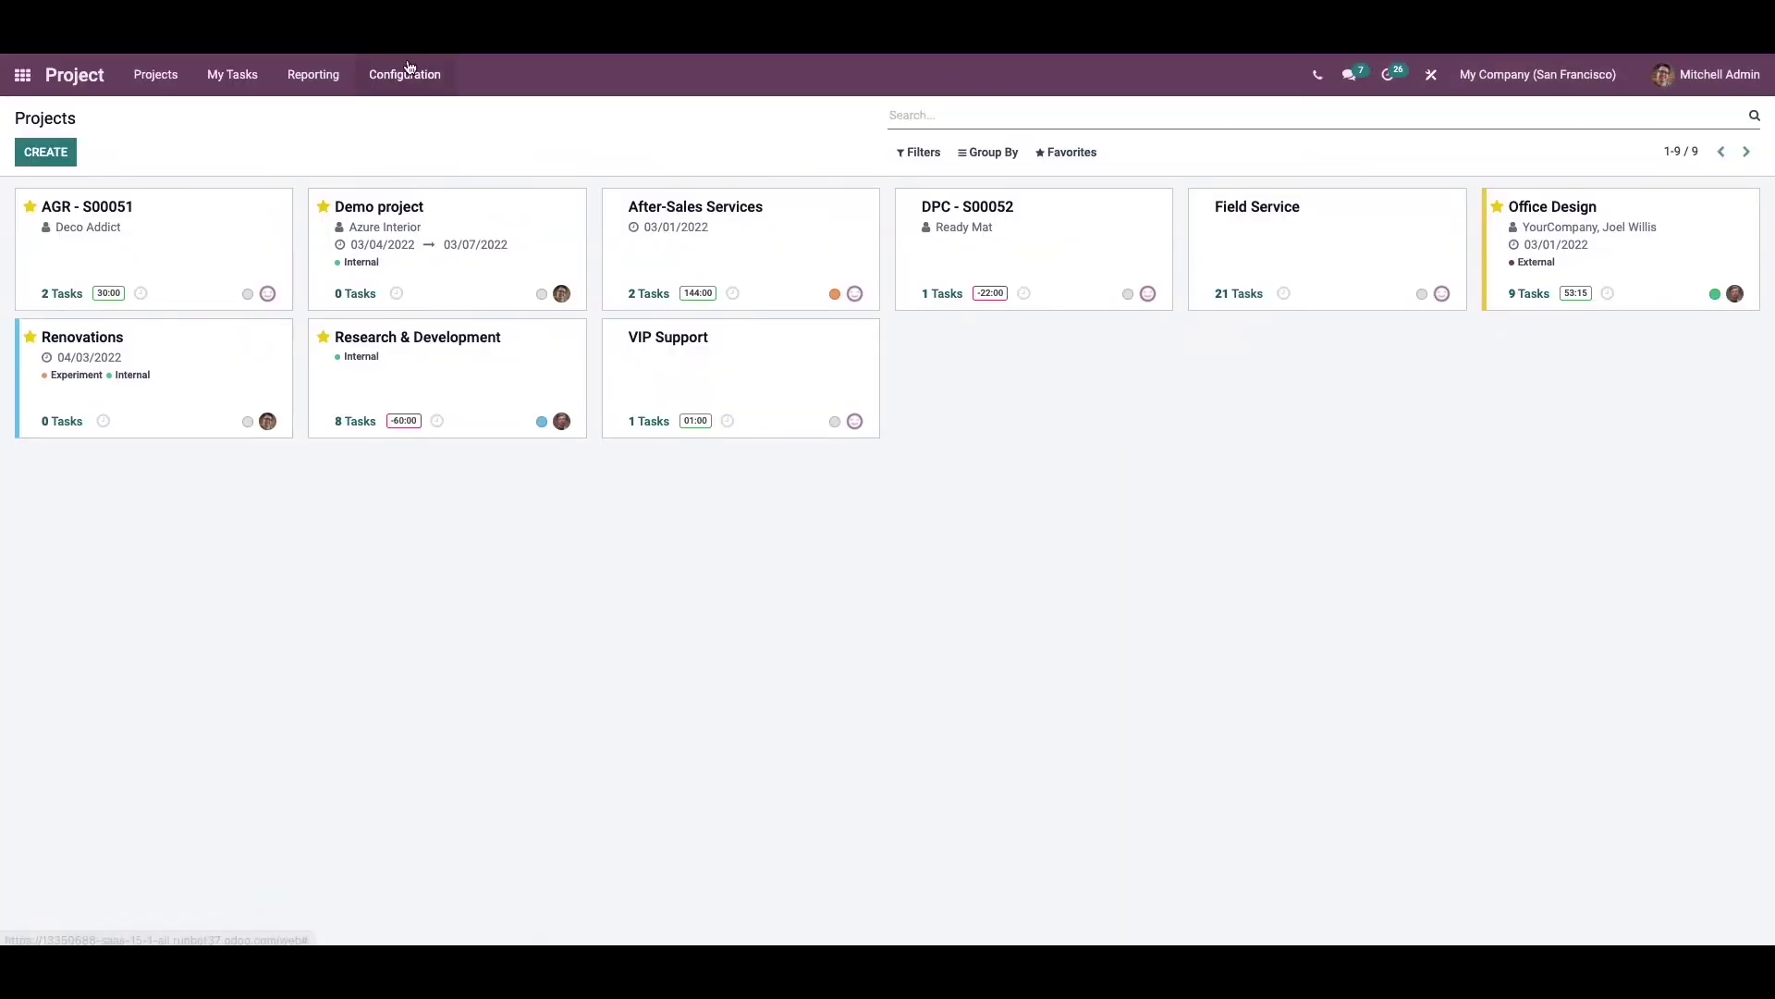
left_click(409, 72)
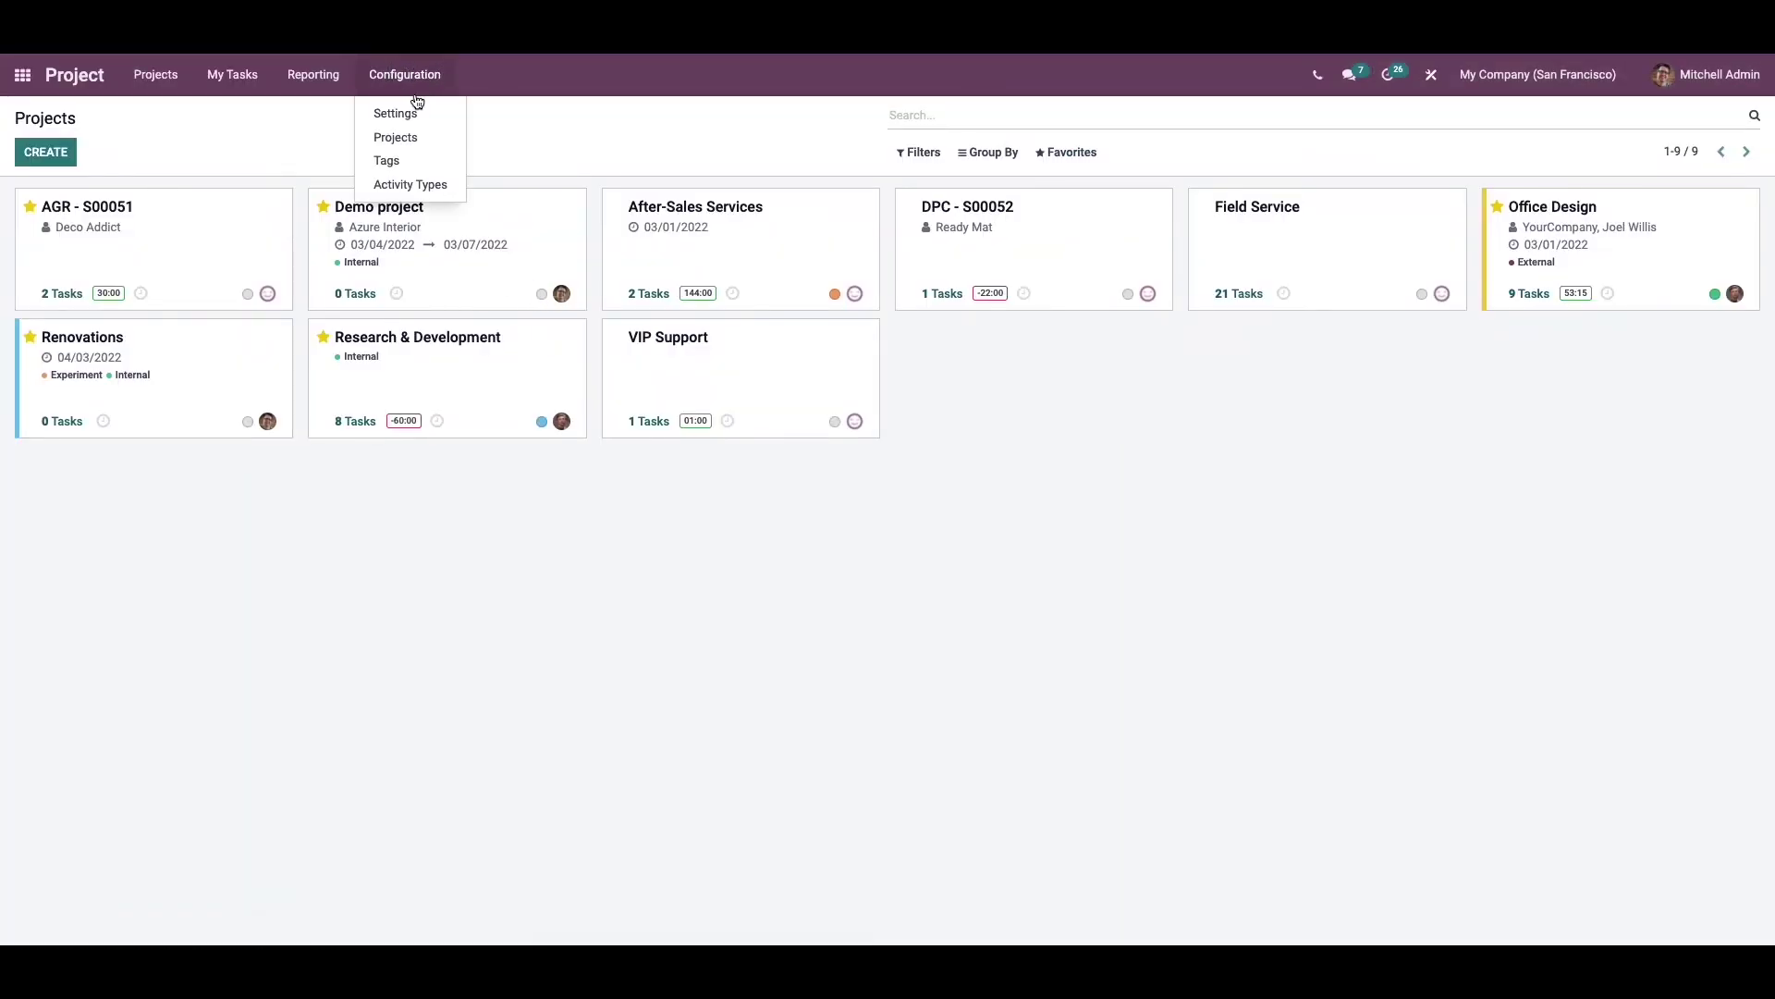
left_click(415, 137)
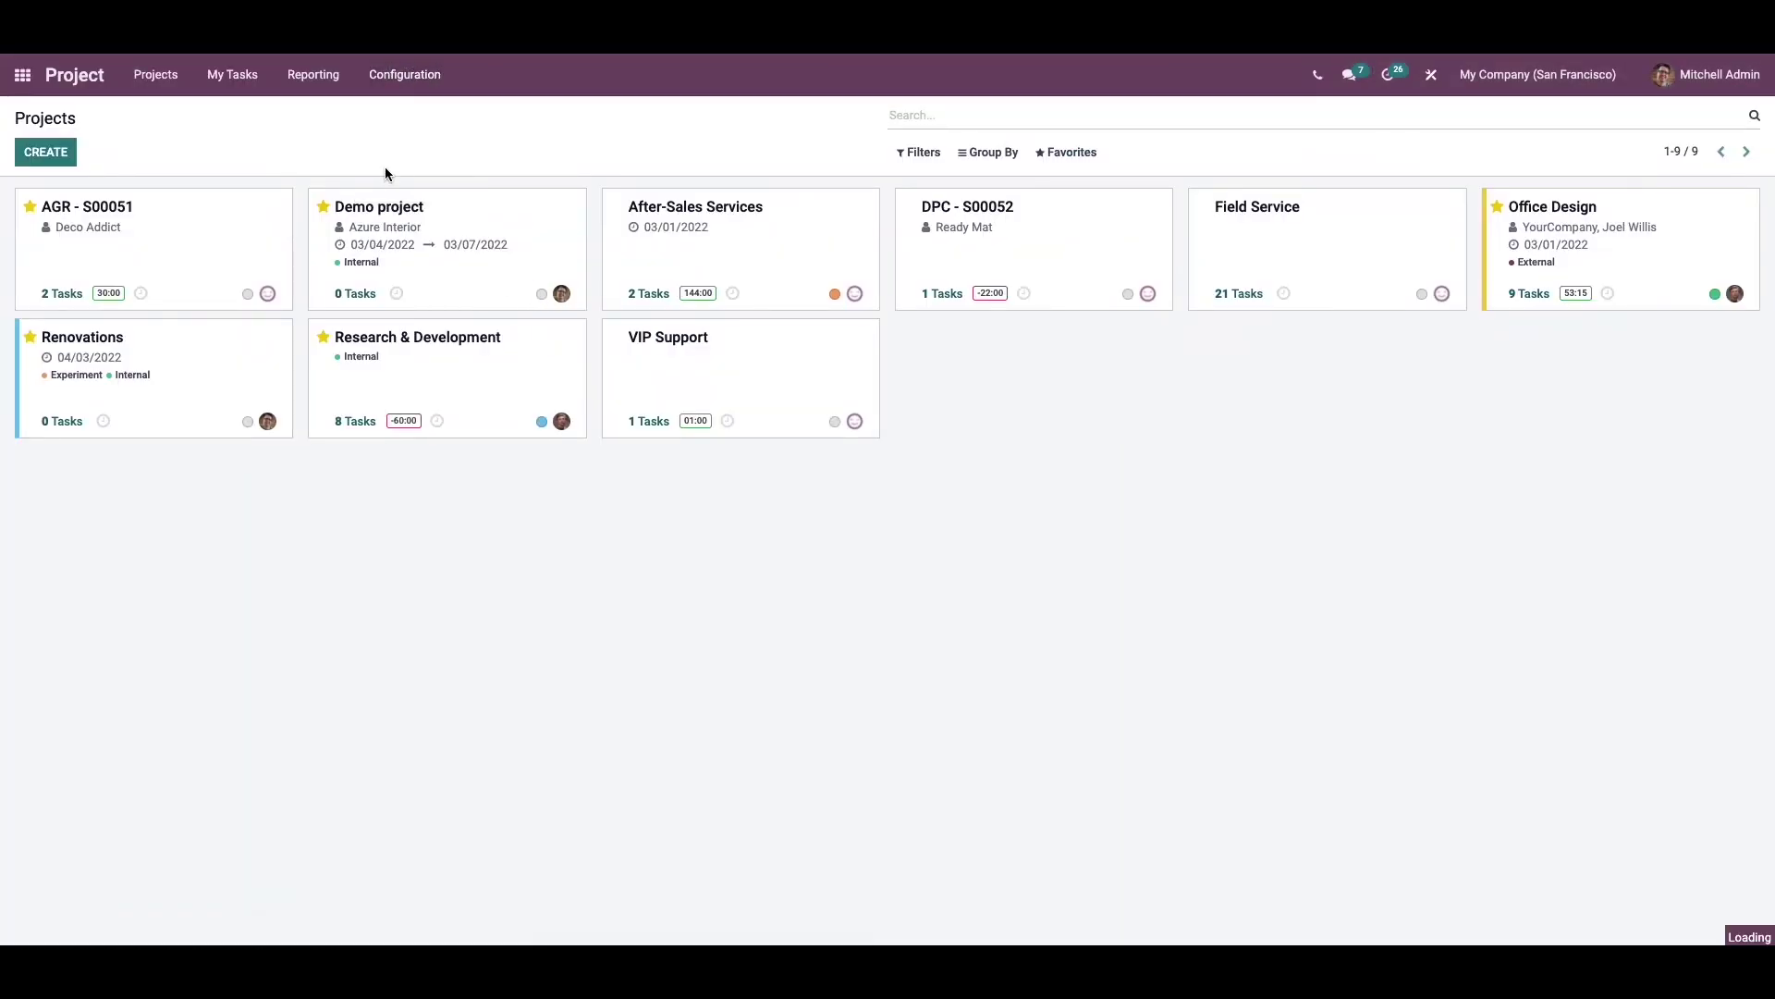
left_click(327, 268)
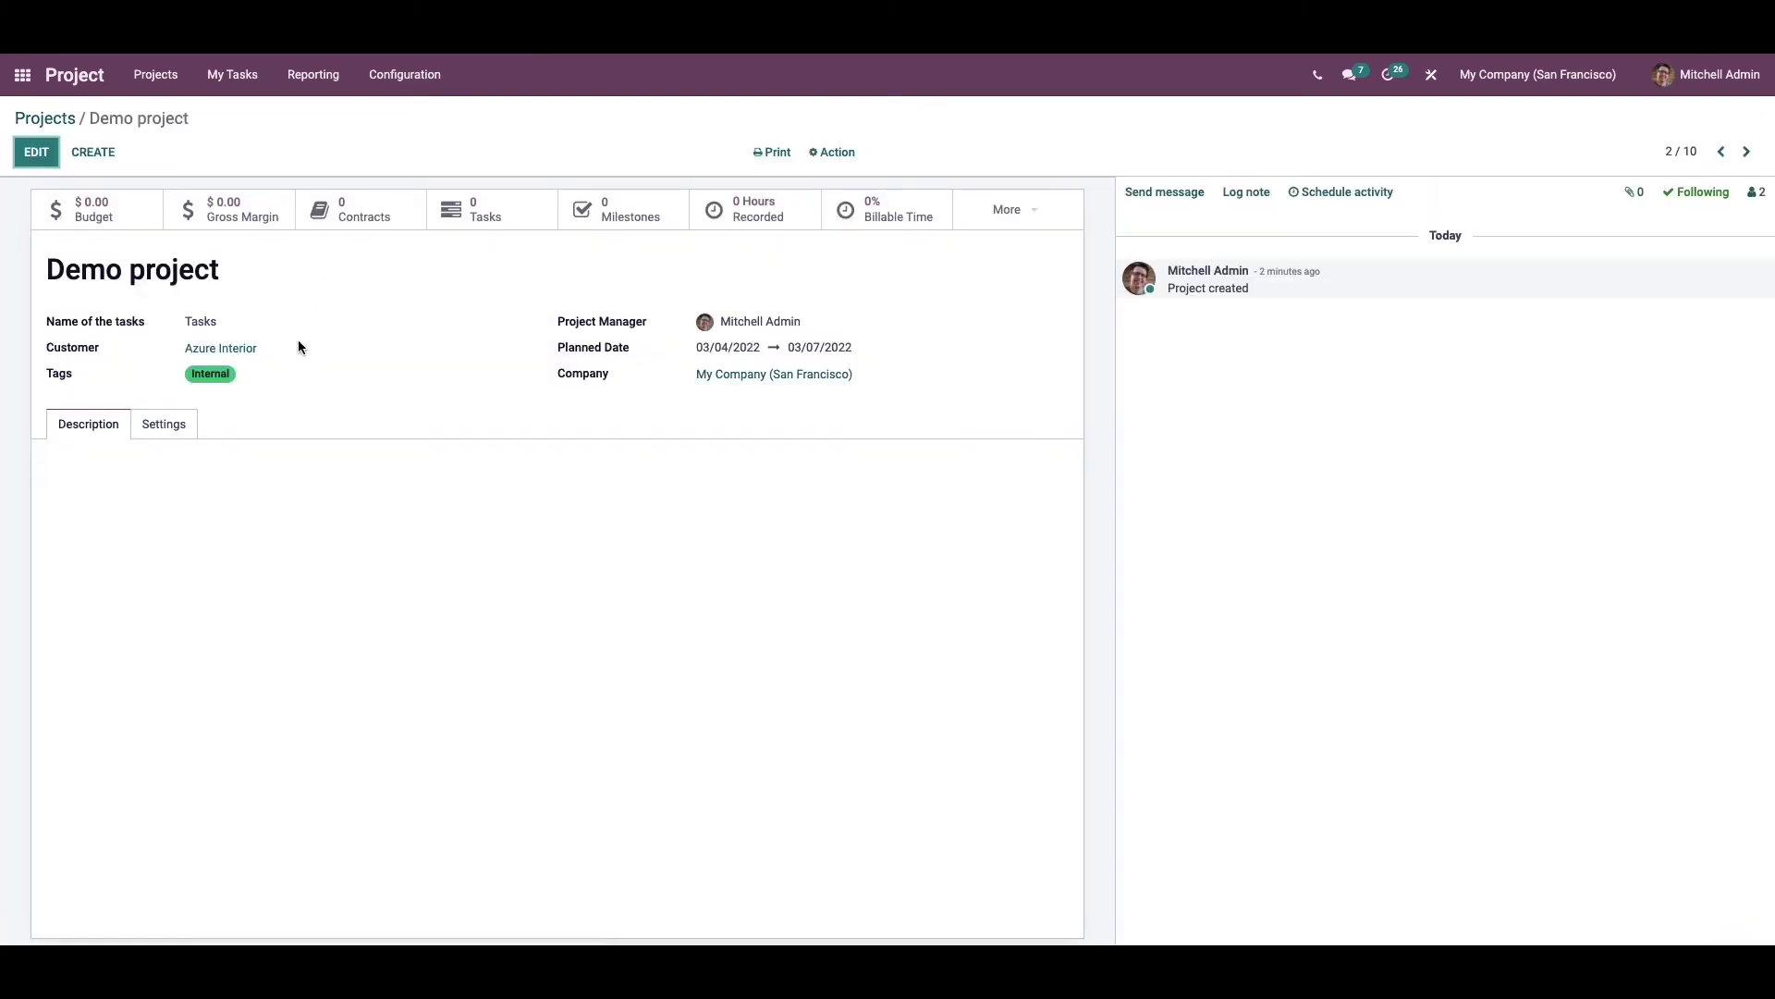
- Switch Demo project's visibility to Invited portal users and all employees
left_click(182, 421)
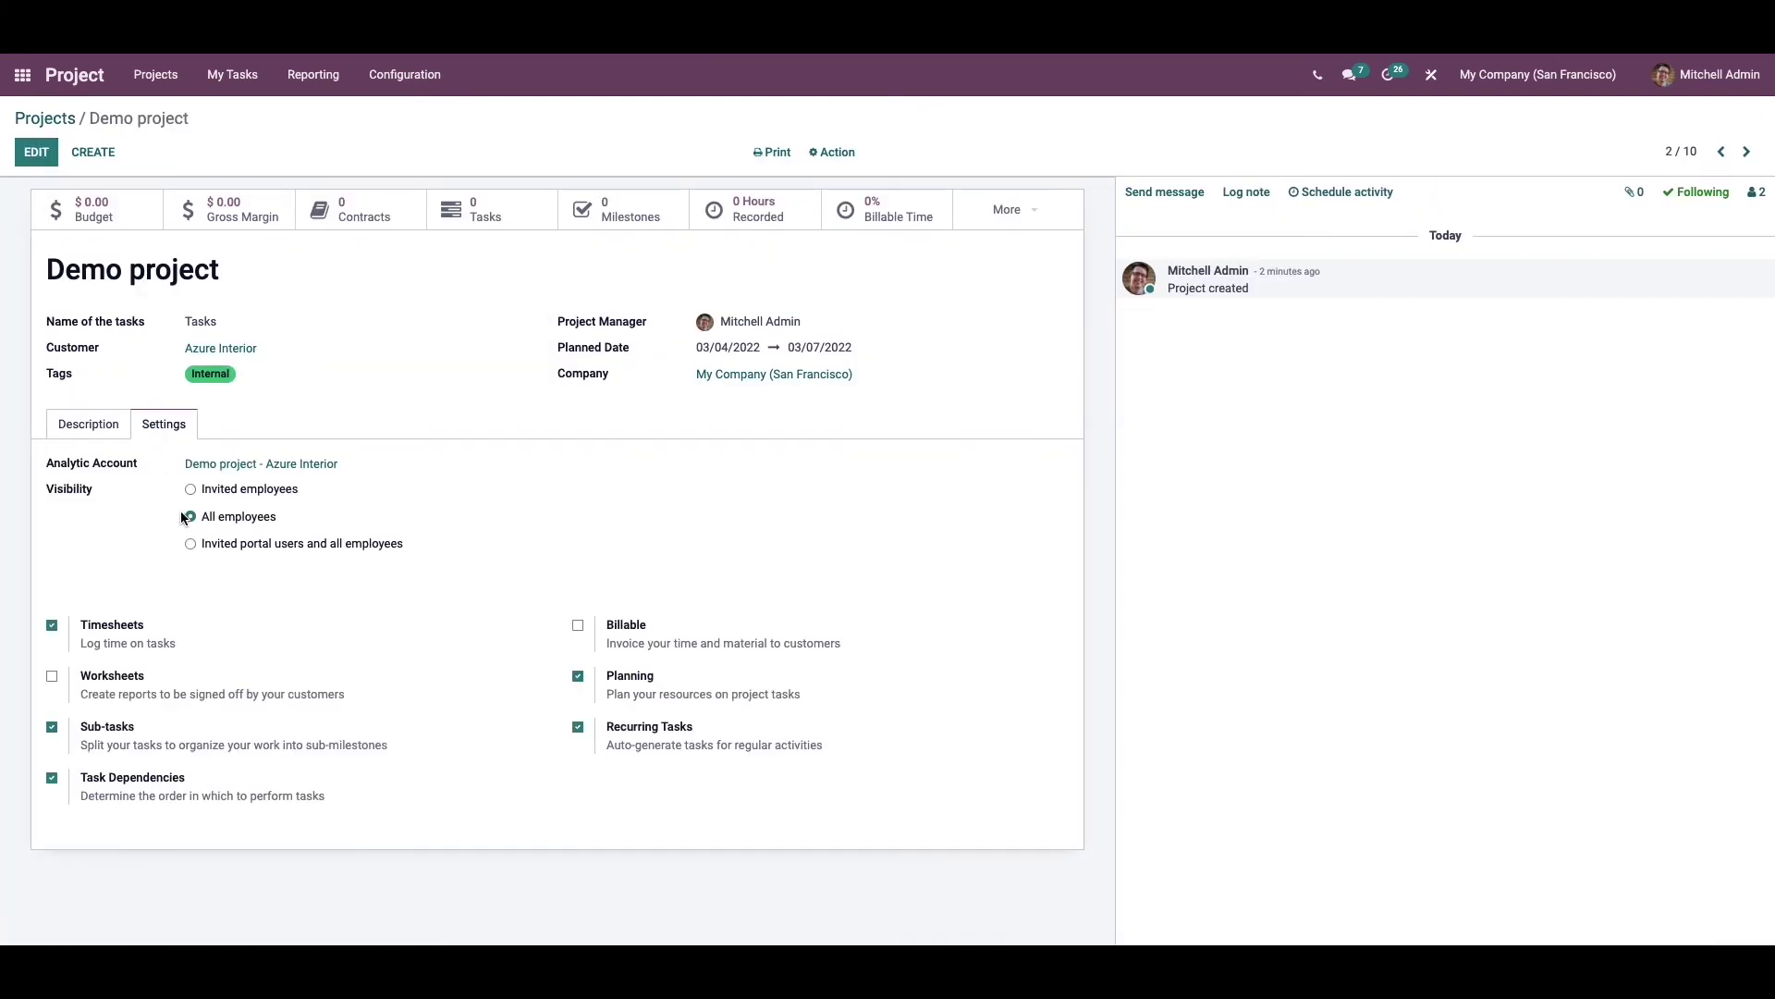
left_click(190, 544)
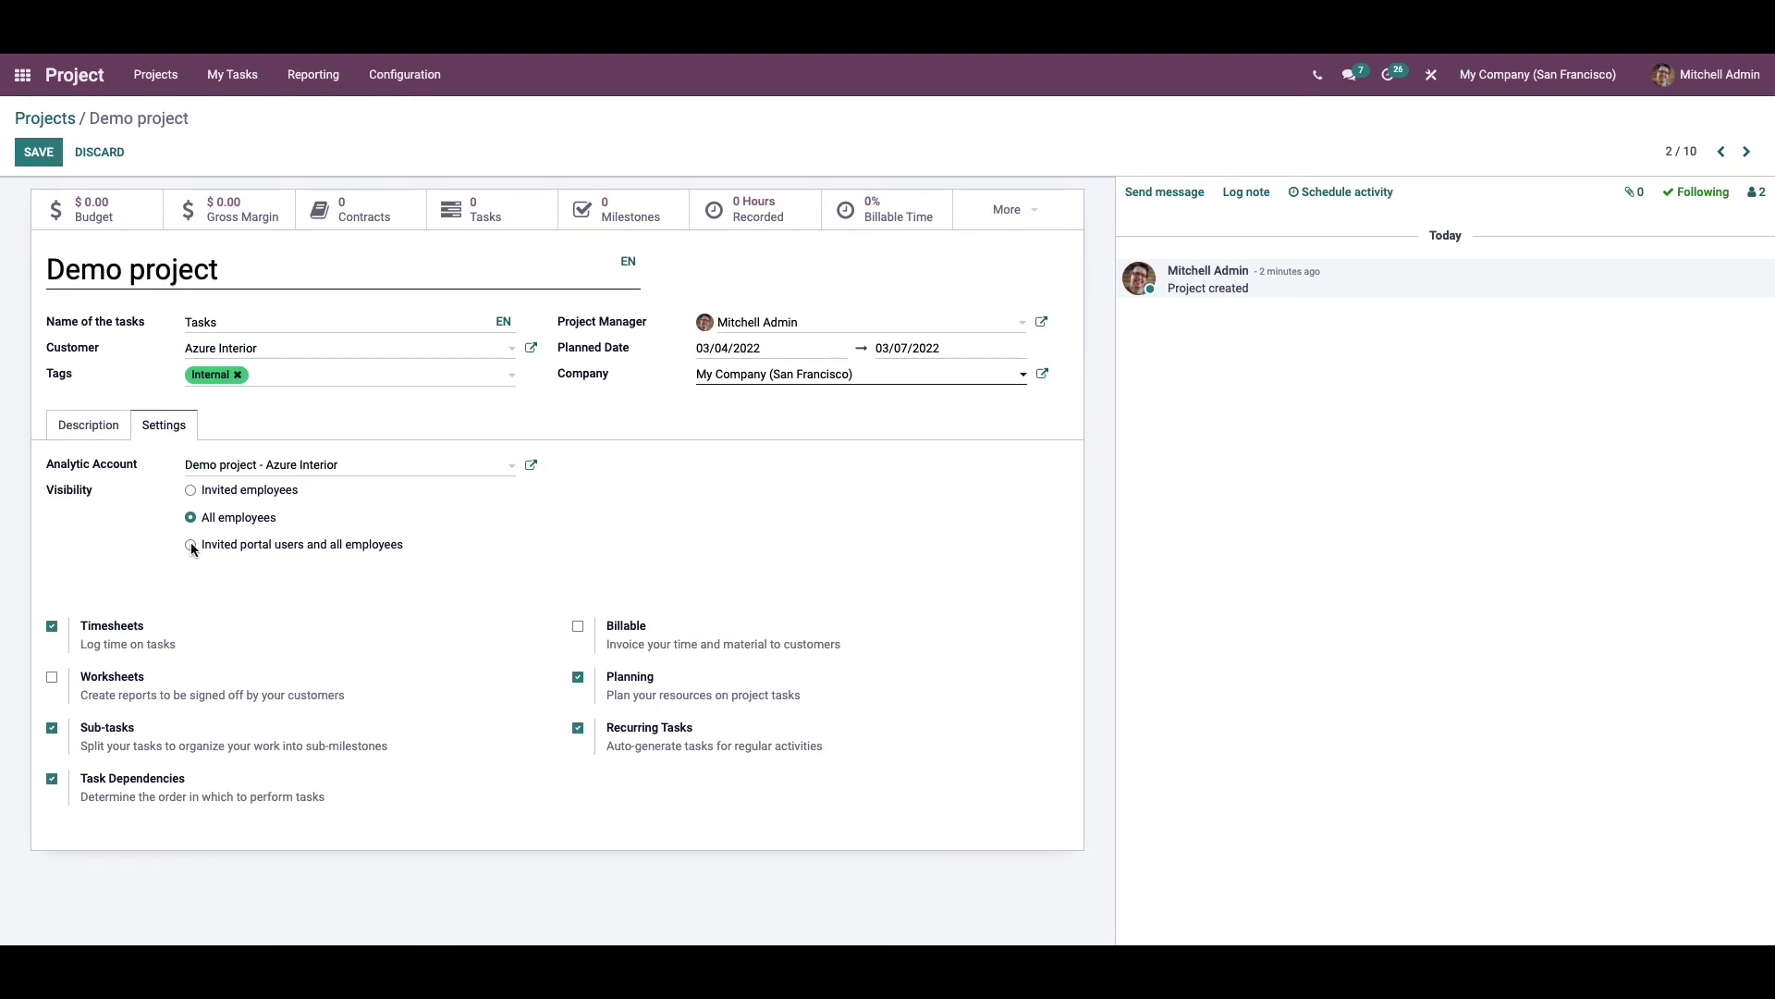
left_click(191, 545)
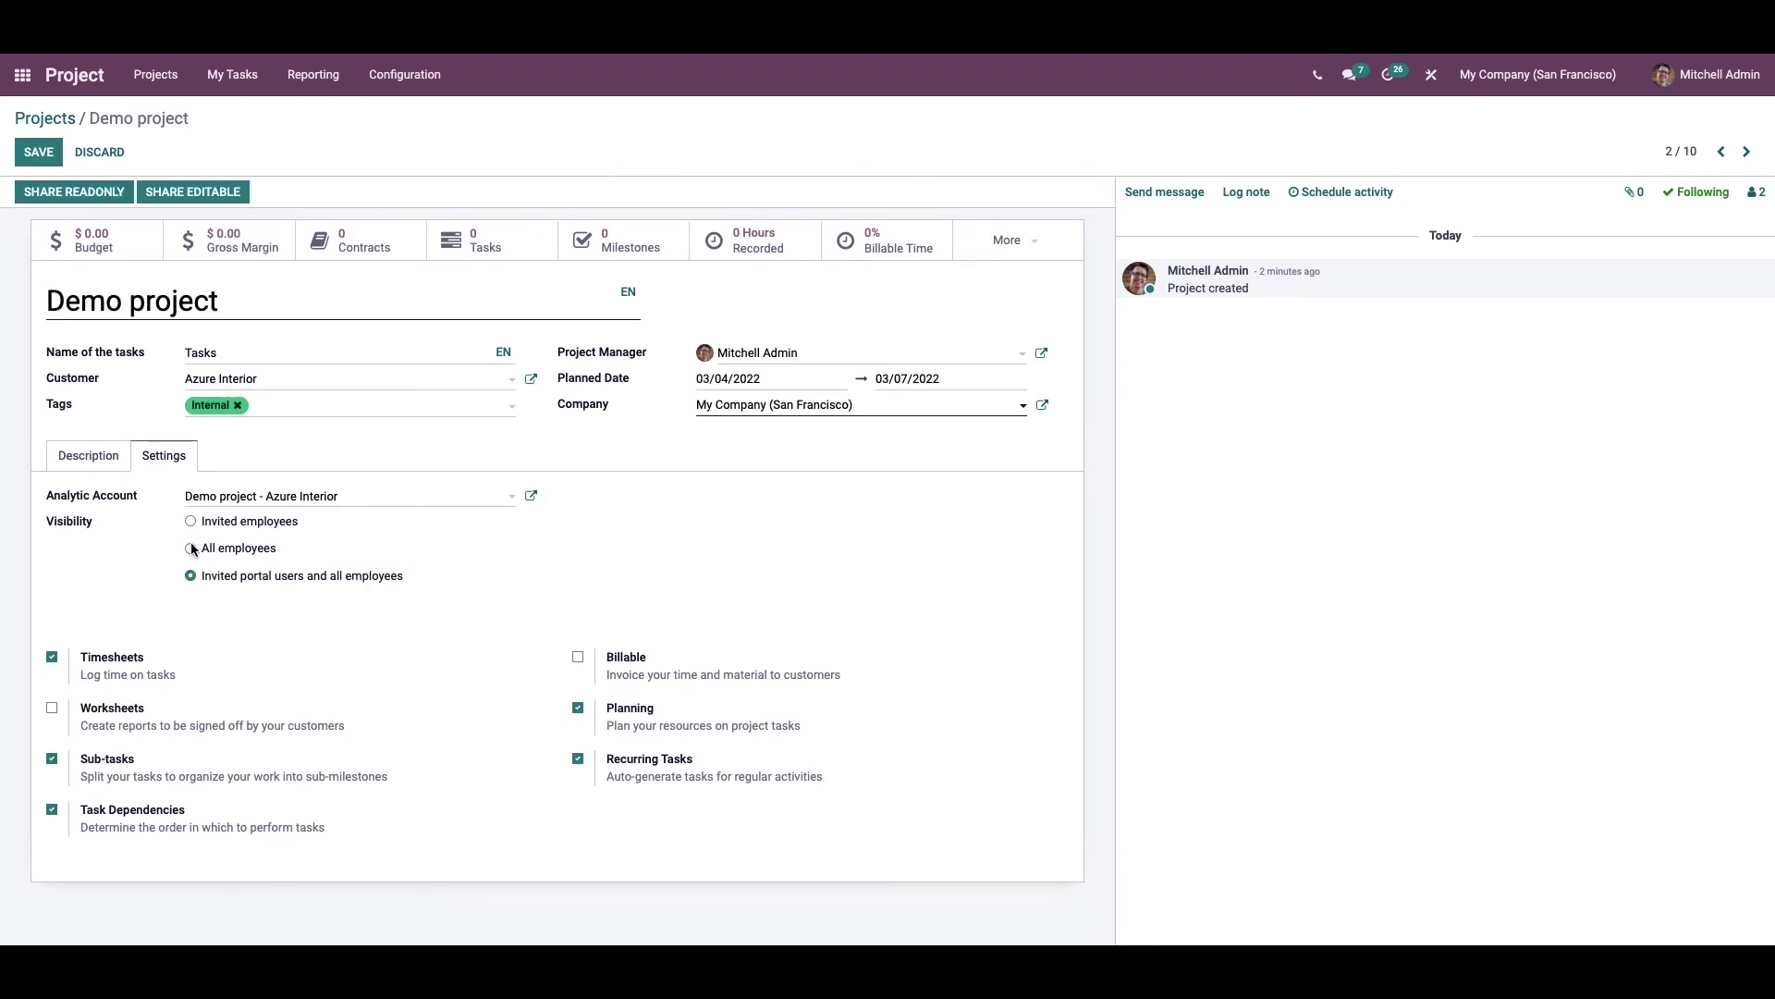